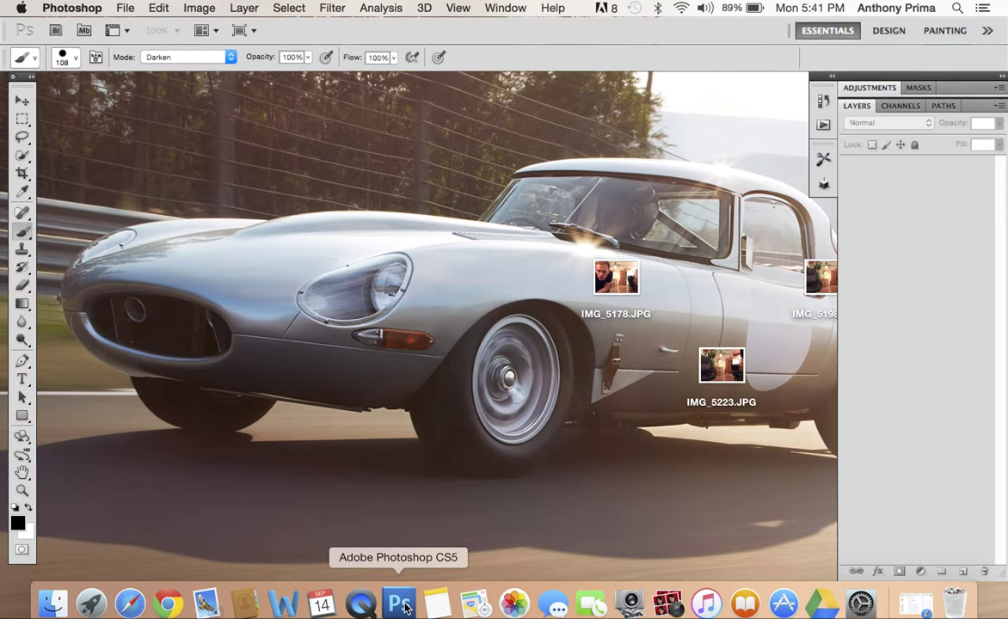
Step: Select IMG_5178 through IMG_5223.JPG on the Desktop and open all four photos together
{"action": "left_click", "coordinate": [125, 7]}
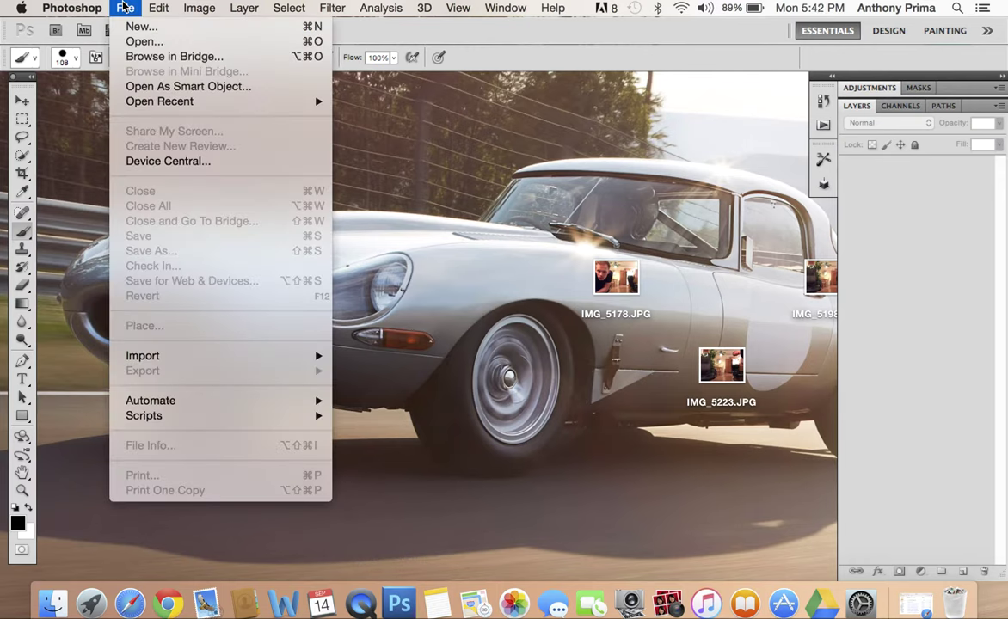
{"action": "left_click", "coordinate": [144, 43]}
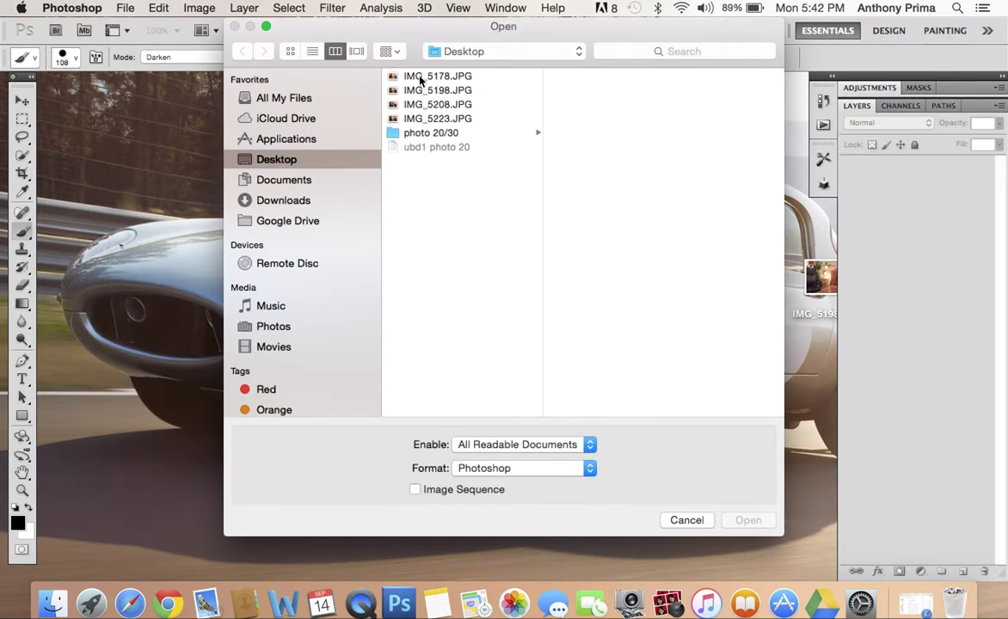
{"action": "left_click", "coordinate": [420, 78]}
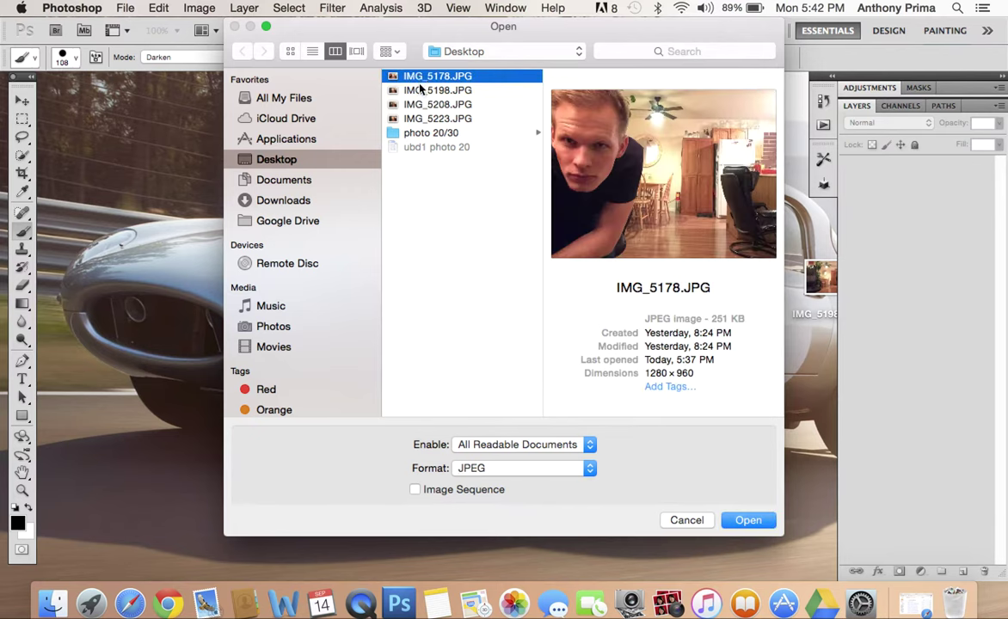
{"action": "left_click", "coordinate": [435, 118], "text": "shift"}
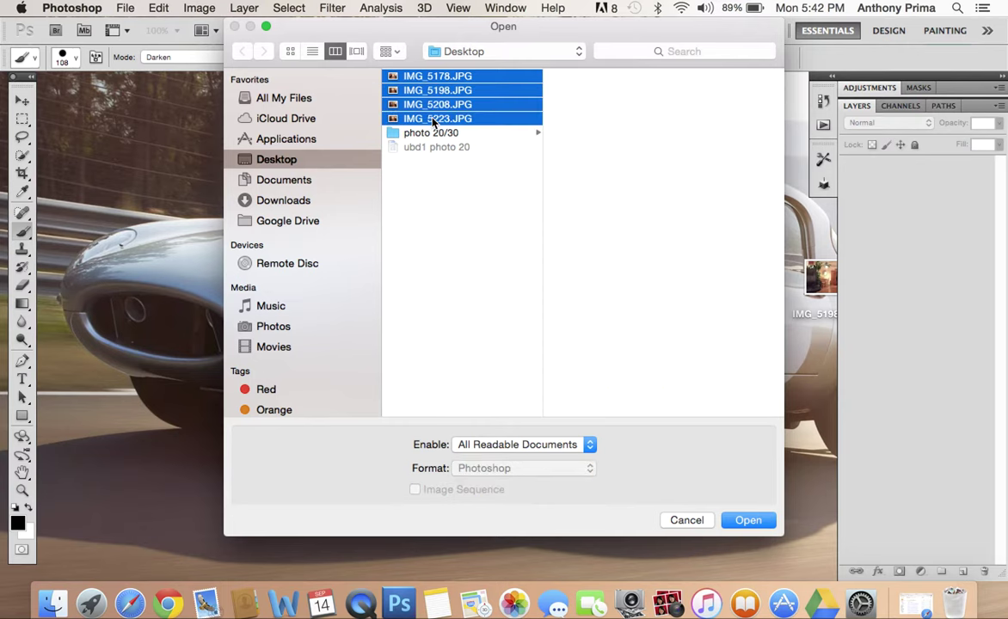
{"action": "left_click", "coordinate": [748, 521]}
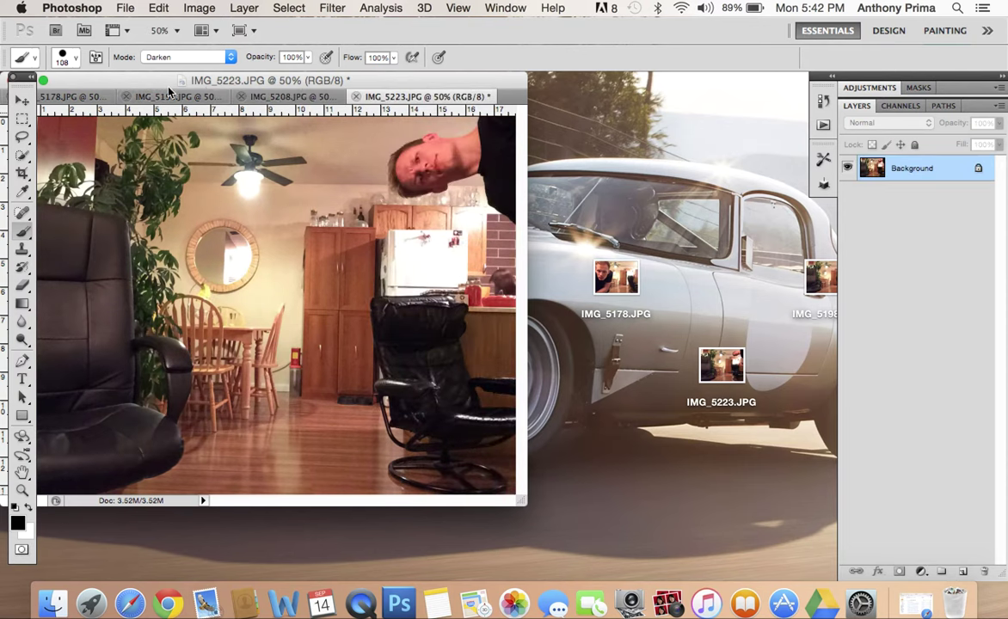
Step: Copy IMG_5198 into IMG_5178 as Layer 1 with the Move tool, then close IMG_5198
{"action": "left_click_drag", "start_coordinate": [411, 83], "coordinate": [467, 97]}
{"action": "left_click", "coordinate": [120, 111]}
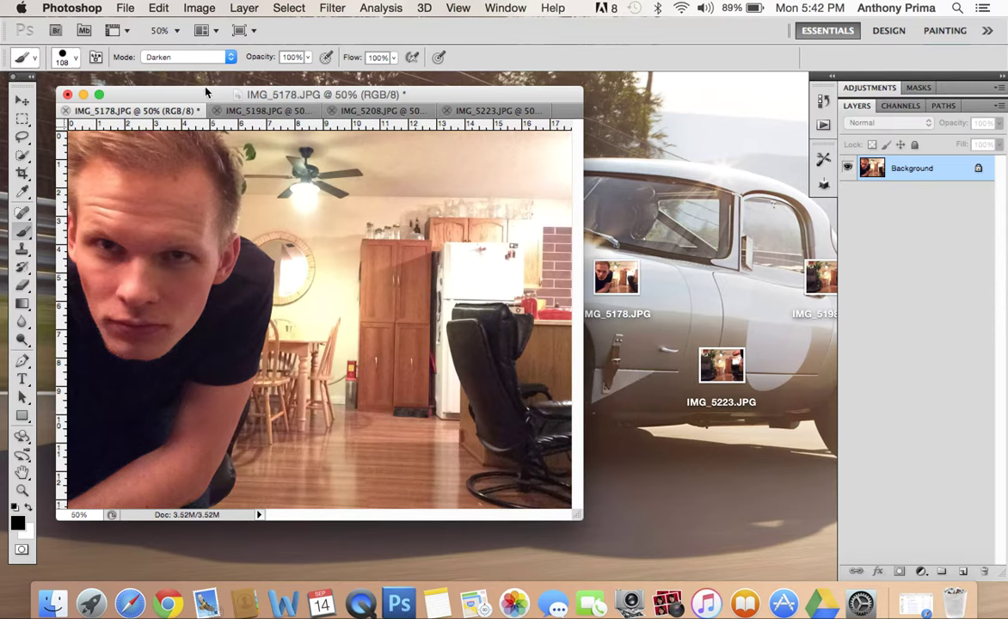
{"action": "left_click", "coordinate": [21, 100]}
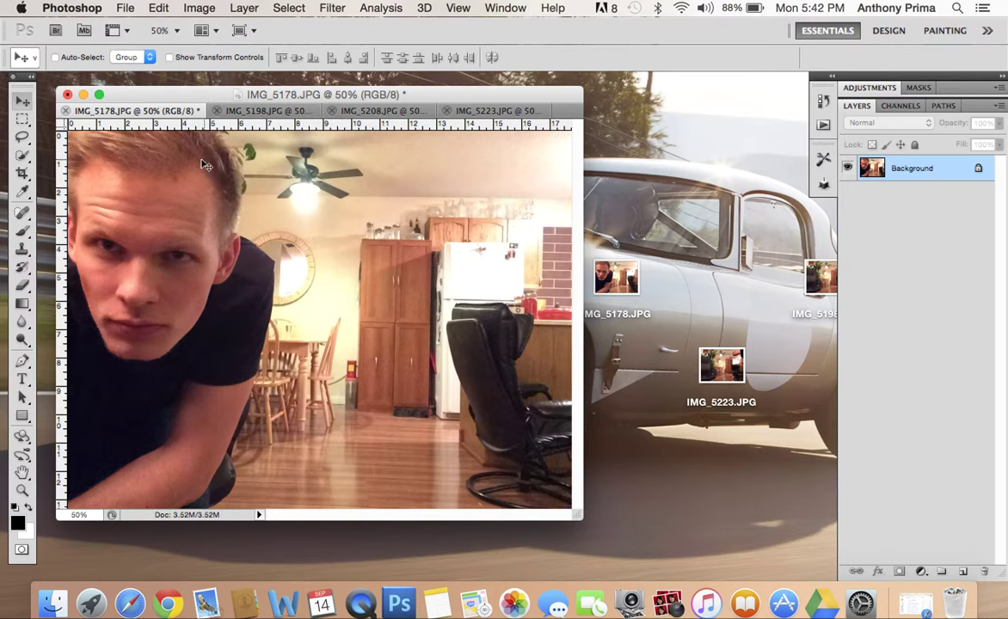
{"action": "left_click_drag", "start_coordinate": [262, 110], "coordinate": [317, 120]}
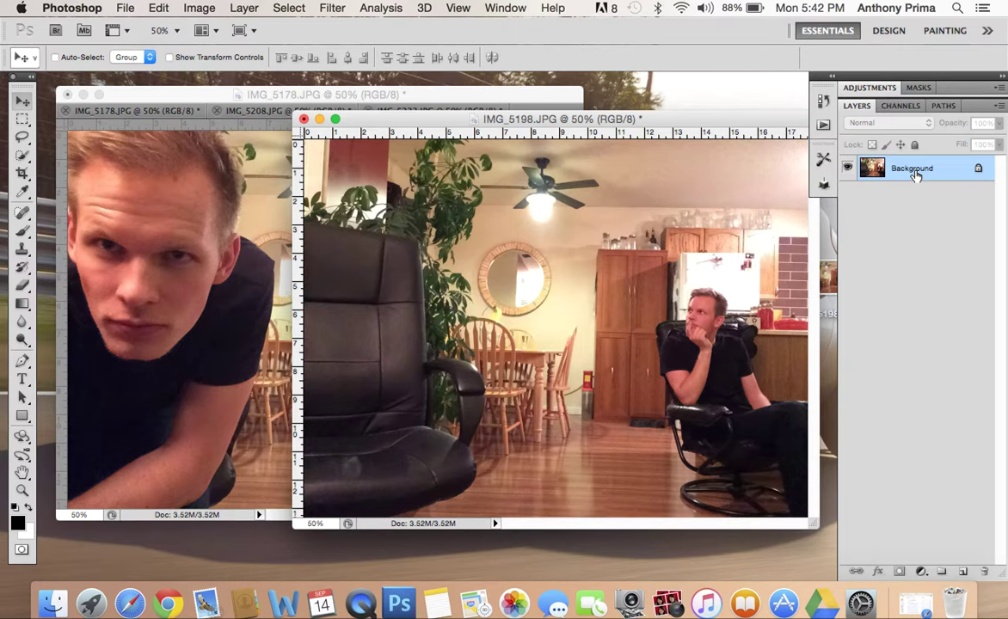
{"action": "left_click_drag", "start_coordinate": [914, 169], "coordinate": [186, 232]}
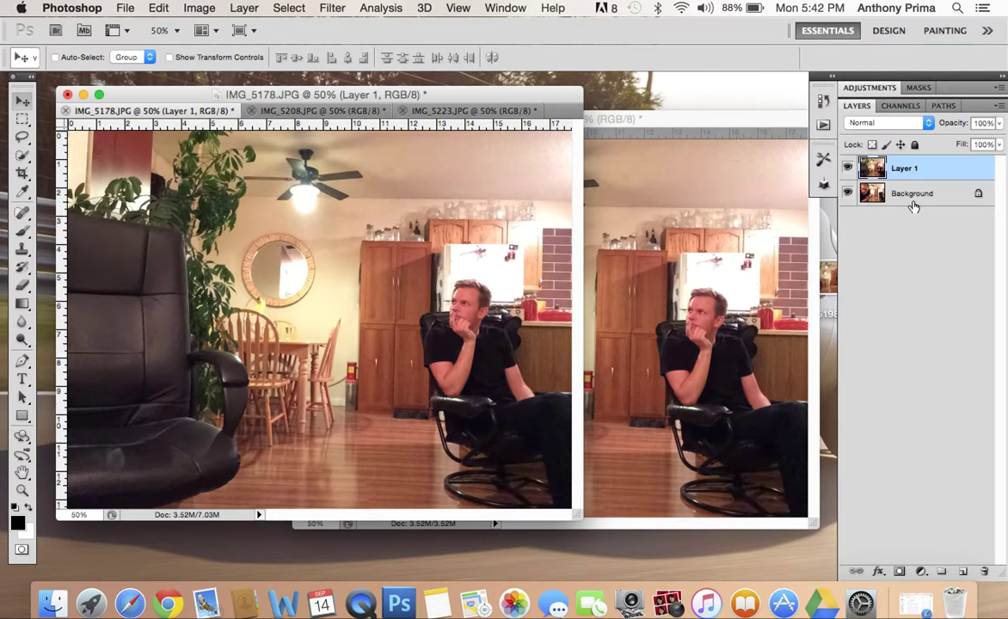
{"action": "left_click", "coordinate": [689, 231]}
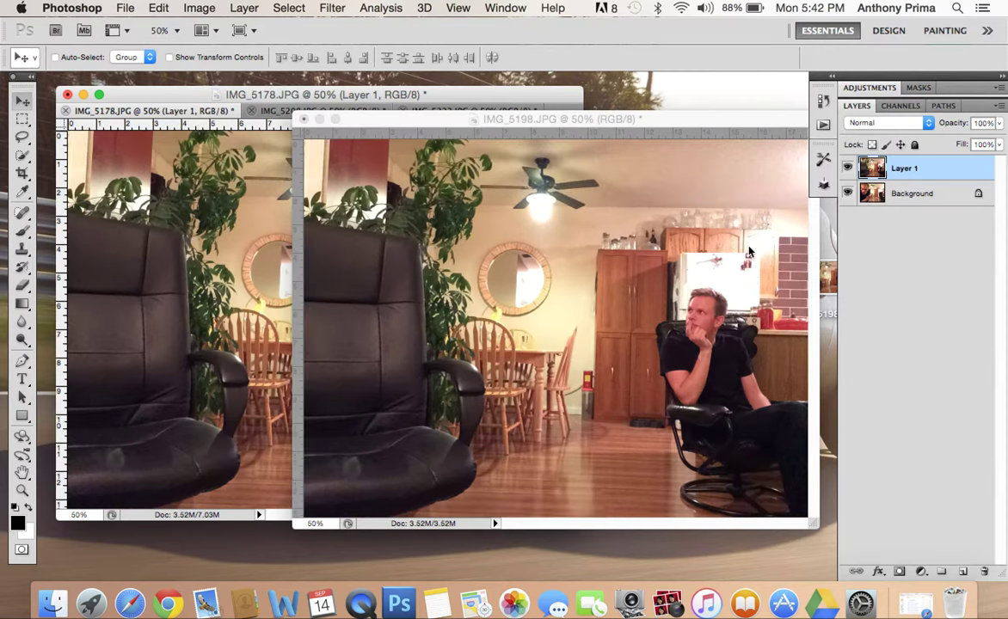
{"action": "left_click", "coordinate": [302, 119]}
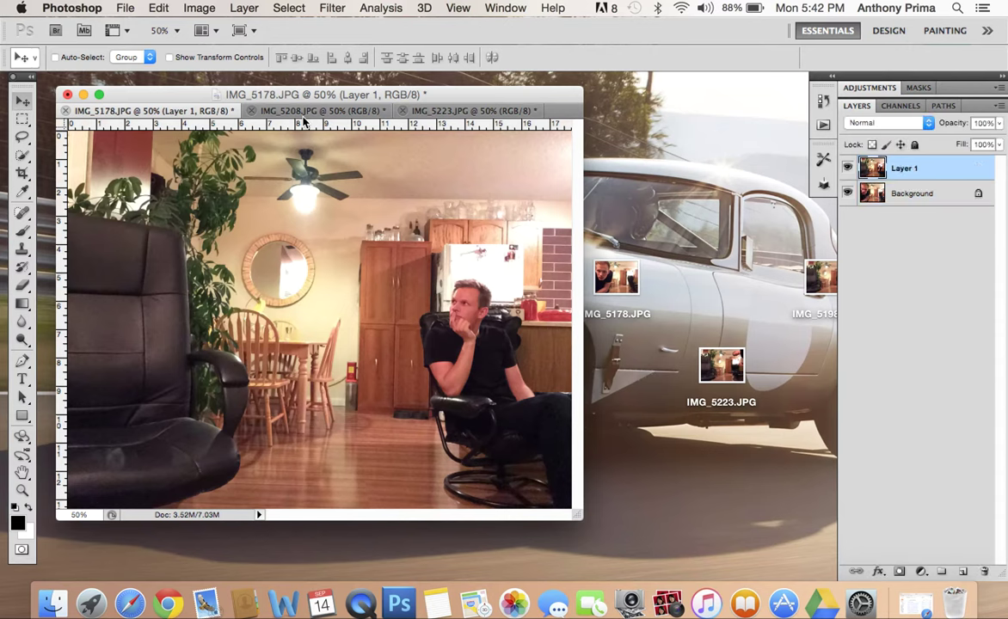
Step: Copy IMG_5208 into IMG_5178 as Layer 2, then close IMG_5208
{"action": "left_click", "coordinate": [298, 112]}
{"action": "left_click_drag", "start_coordinate": [297, 116], "coordinate": [357, 110]}
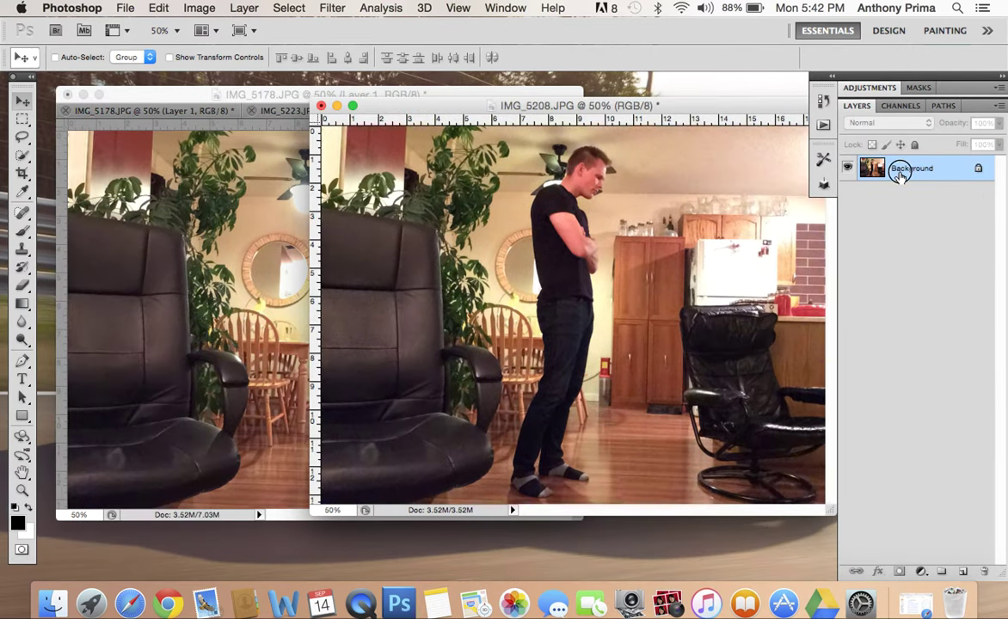
{"action": "left_click_drag", "start_coordinate": [900, 172], "coordinate": [162, 201]}
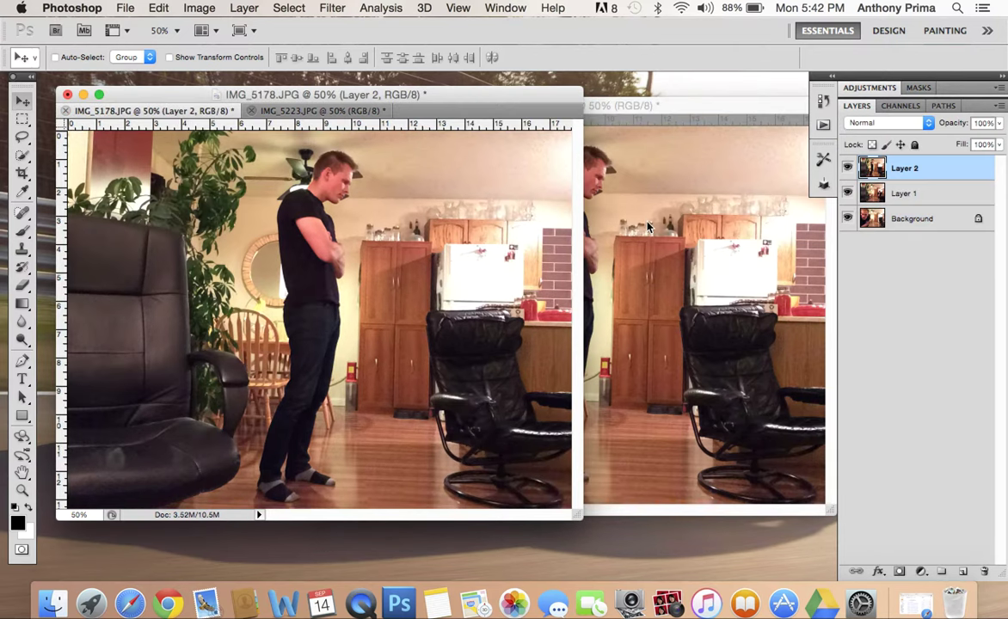
{"action": "left_click", "coordinate": [649, 226]}
{"action": "left_click", "coordinate": [321, 105]}
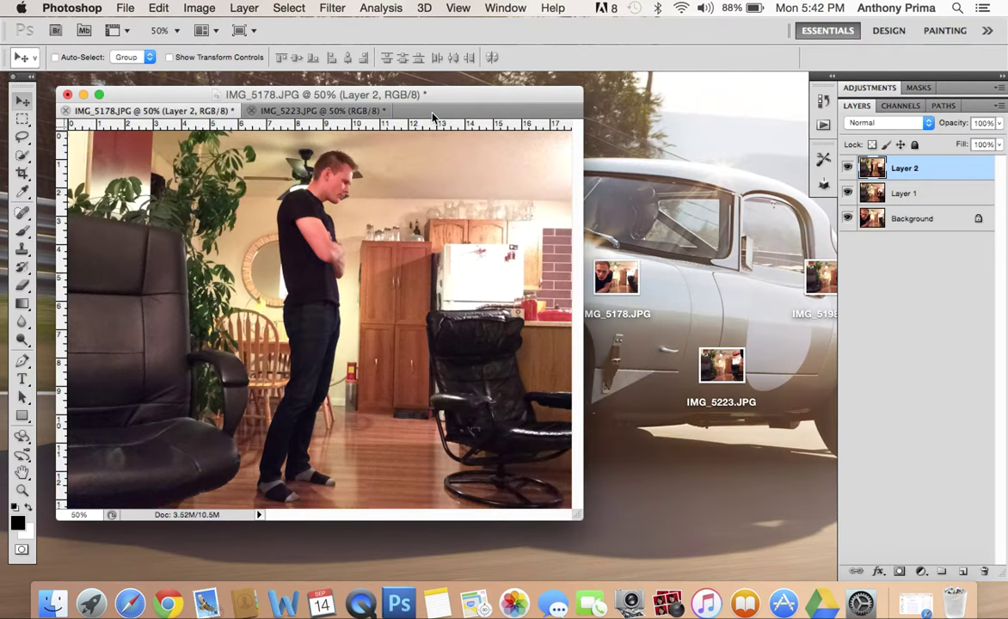
Step: Drag IMG_5223's image into IMG_5178 as Layer 3
{"action": "left_click", "coordinate": [342, 112]}
{"action": "left_click_drag", "start_coordinate": [342, 115], "coordinate": [387, 139]}
{"action": "left_click_drag", "start_coordinate": [912, 169], "coordinate": [528, 269]}
{"action": "left_click", "coordinate": [607, 286]}
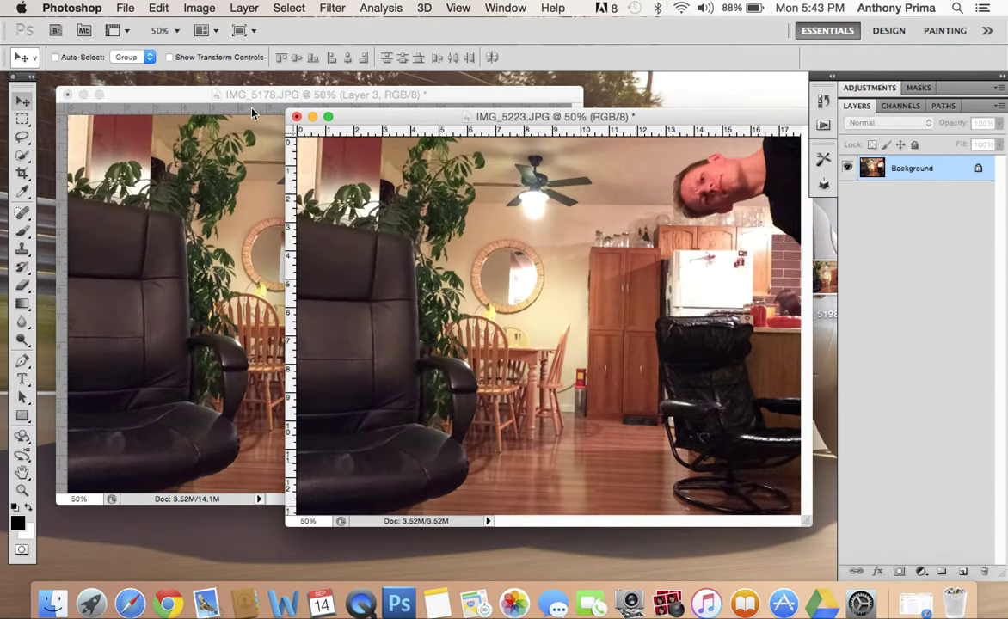
Step: Close IMG_5223 and hide Layers 3 and 2 to inspect the layers beneath
{"action": "left_click", "coordinate": [296, 116]}
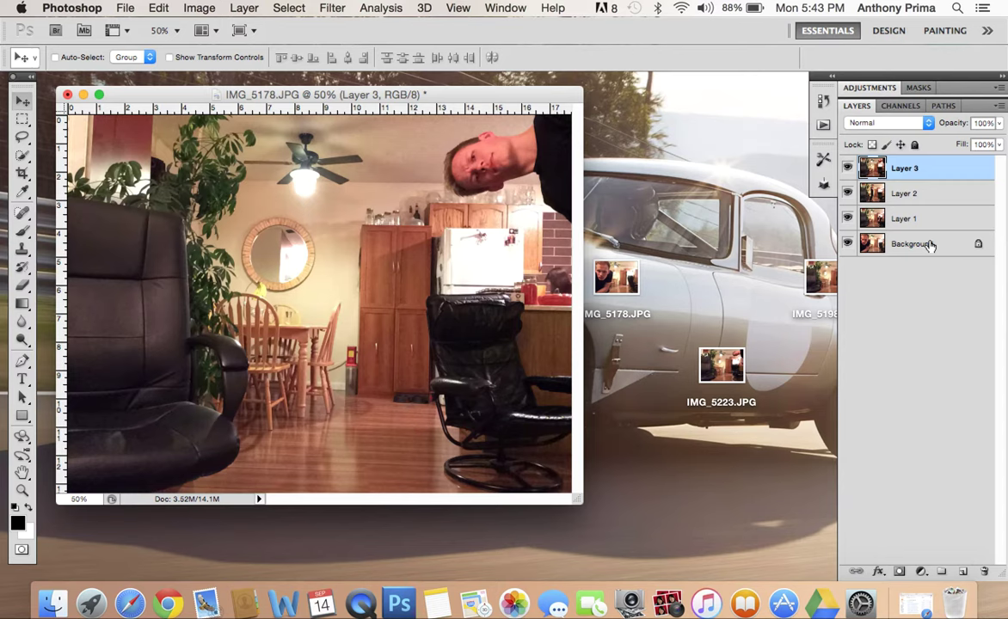
{"action": "left_click", "coordinate": [848, 168]}
{"action": "left_click", "coordinate": [848, 168]}
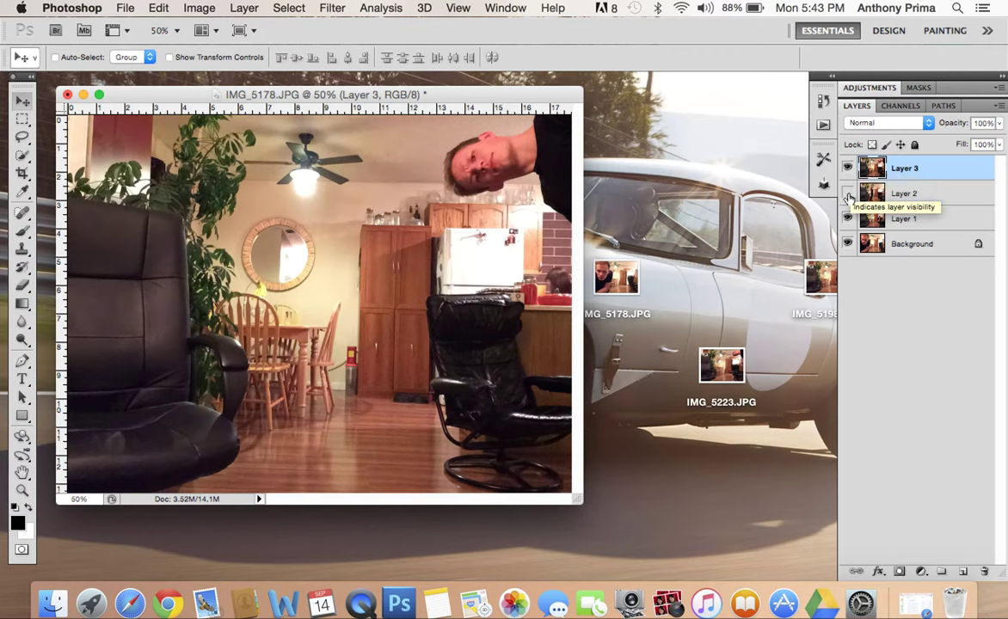
{"action": "left_click", "coordinate": [848, 169]}
{"action": "left_click", "coordinate": [849, 194]}
{"action": "left_click", "coordinate": [848, 193]}
{"action": "left_click", "coordinate": [848, 218]}
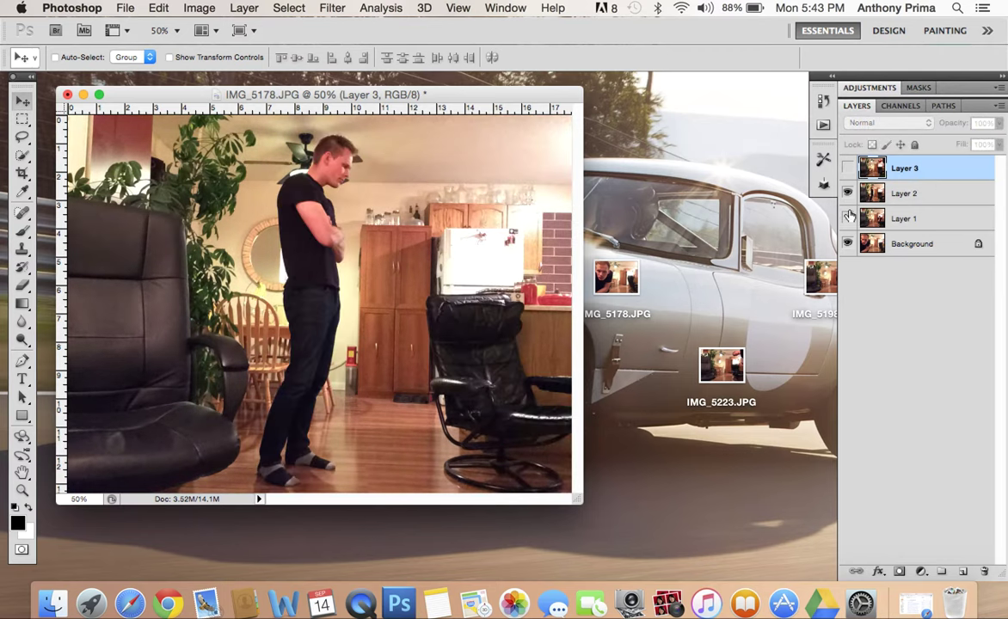
Step: Compare Layer 1 with the Background, leaving Layer 1 visible and active
{"action": "left_click", "coordinate": [848, 193]}
{"action": "left_click", "coordinate": [848, 194]}
{"action": "left_click", "coordinate": [848, 219]}
{"action": "left_click", "coordinate": [848, 194]}
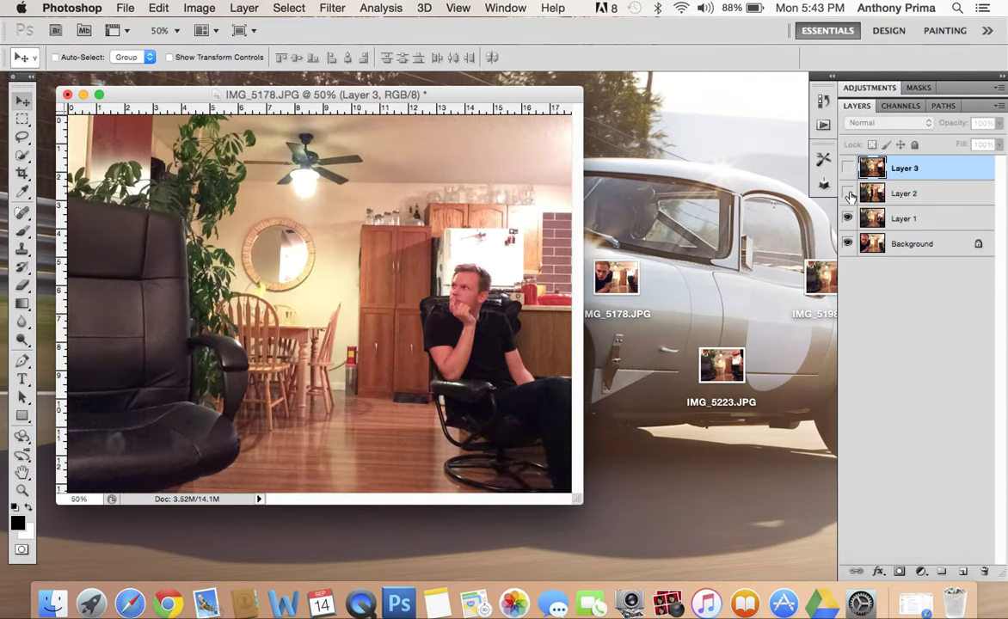
{"action": "left_click", "coordinate": [917, 252]}
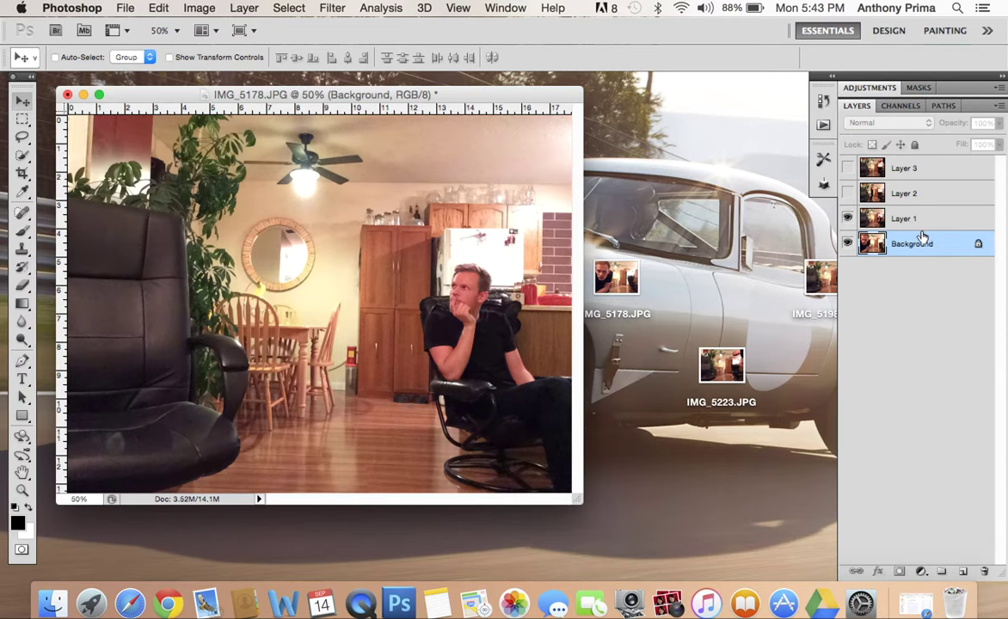
{"action": "left_click", "coordinate": [848, 219]}
{"action": "left_click", "coordinate": [849, 218]}
{"action": "left_click", "coordinate": [903, 220]}
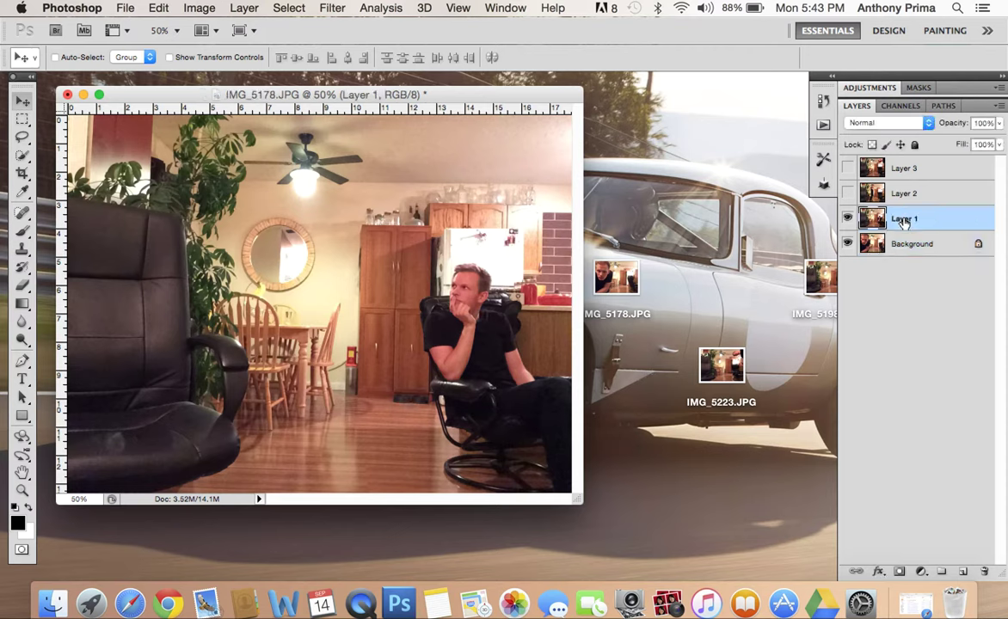
Step: Add a white layer mask to Layer 1 and pick the Brush tool in Darken mode
{"action": "left_click", "coordinate": [898, 573]}
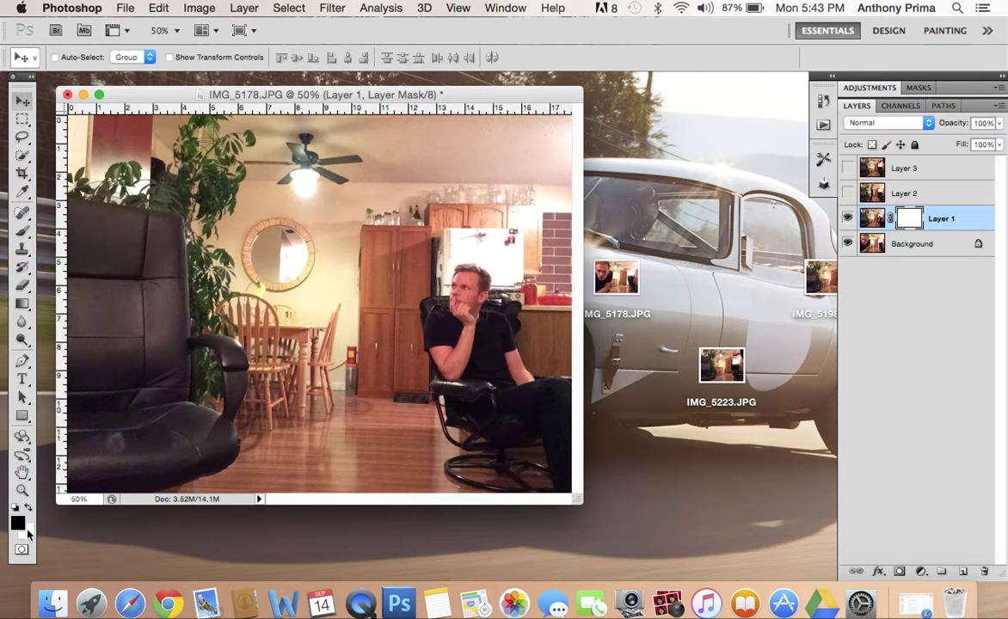
{"action": "left_click", "coordinate": [22, 230]}
{"action": "left_click", "coordinate": [165, 57]}
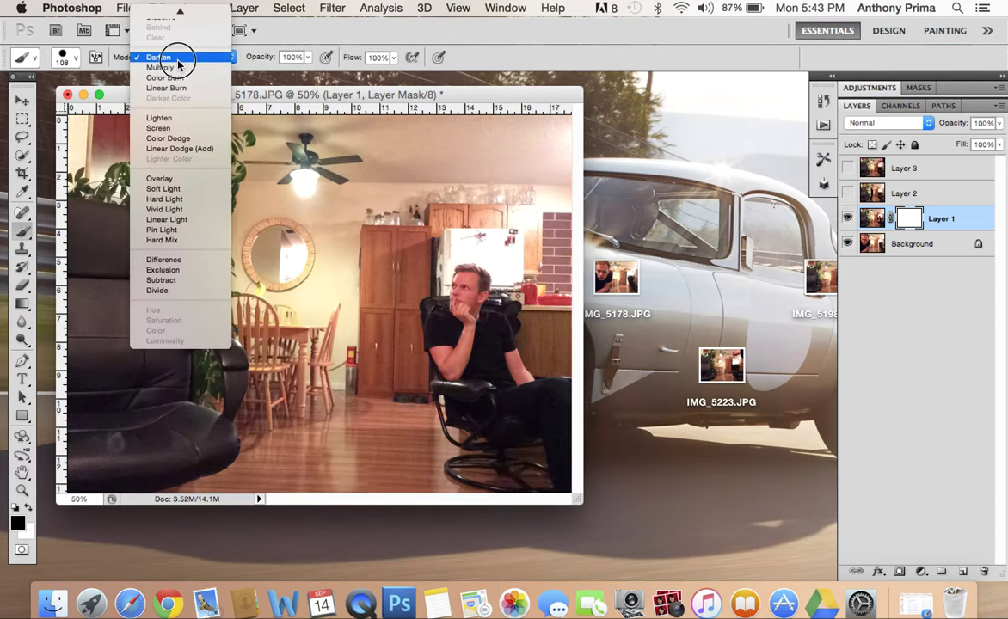
{"action": "left_click", "coordinate": [165, 57]}
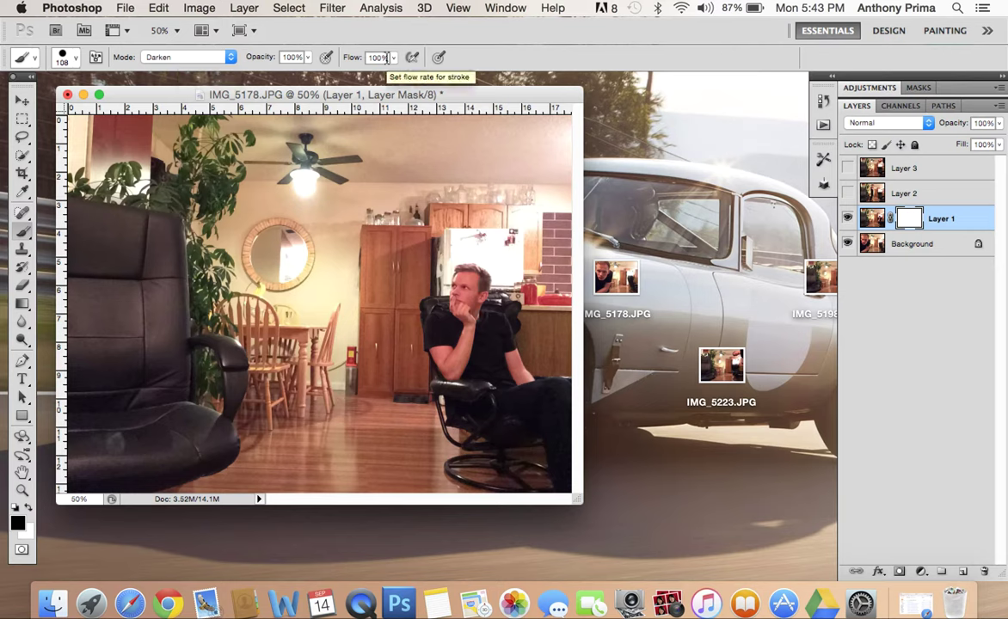
Step: Set a 149 px Hard Round brush and paint black on the mask over the chair
{"action": "left_click", "coordinate": [76, 61]}
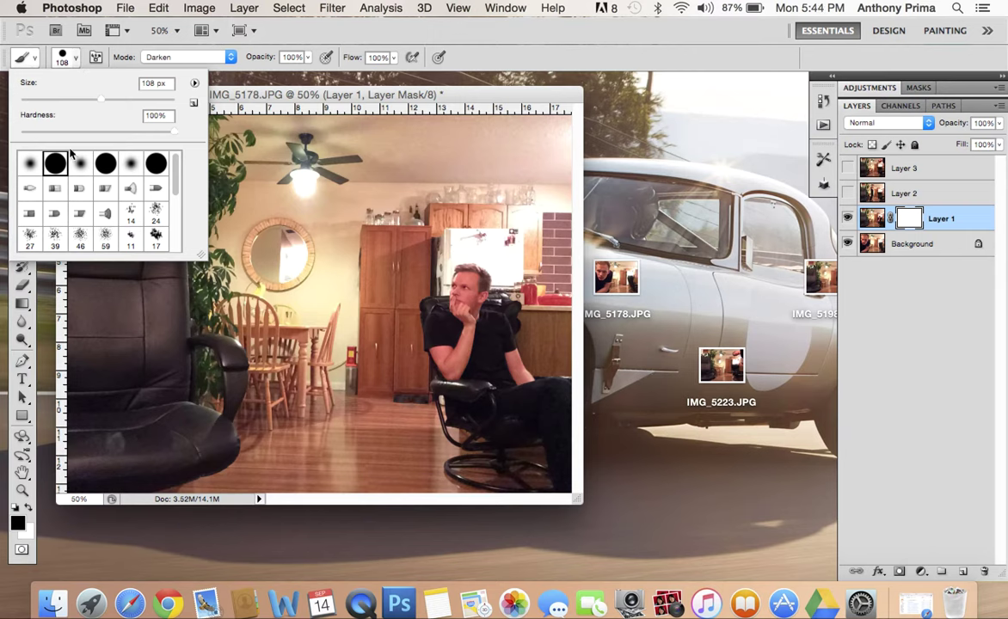
{"action": "left_click_drag", "start_coordinate": [109, 102], "coordinate": [117, 100]}
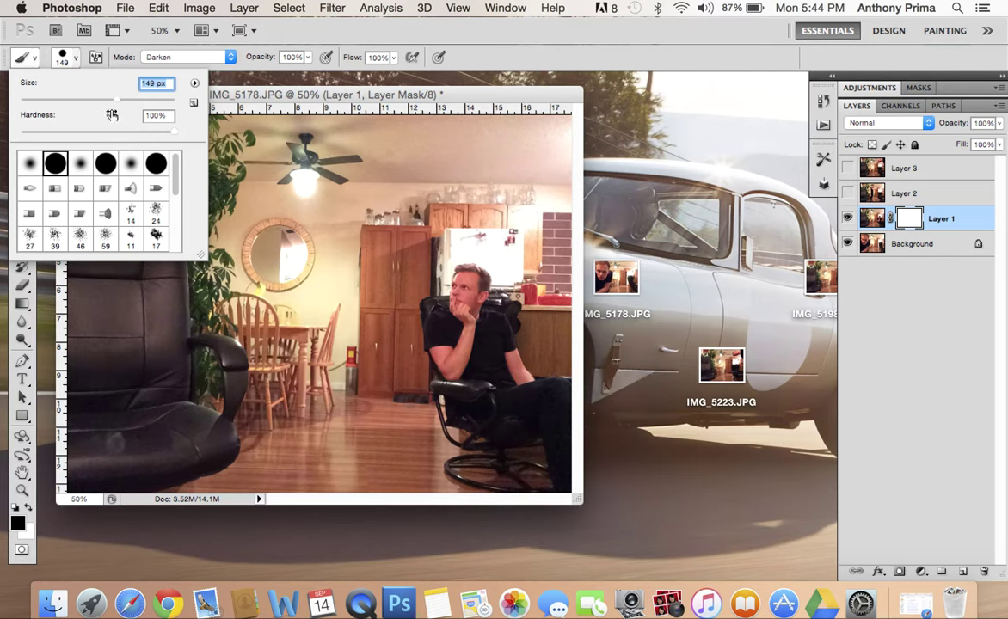
{"action": "left_click", "coordinate": [55, 166]}
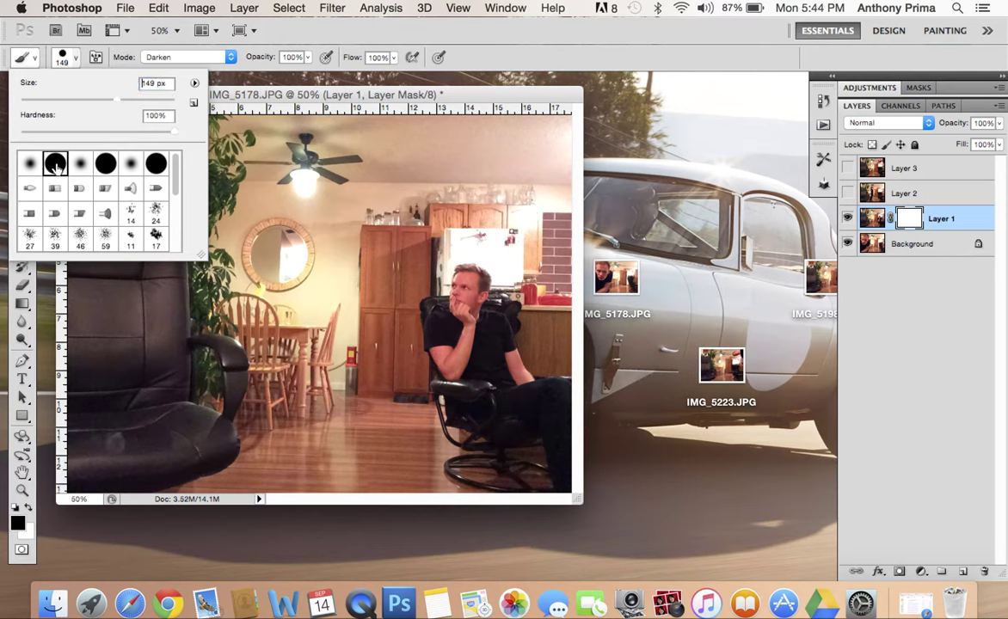
{"action": "left_click", "coordinate": [97, 343]}
{"action": "left_click_drag", "start_coordinate": [96, 342], "coordinate": [87, 337]}
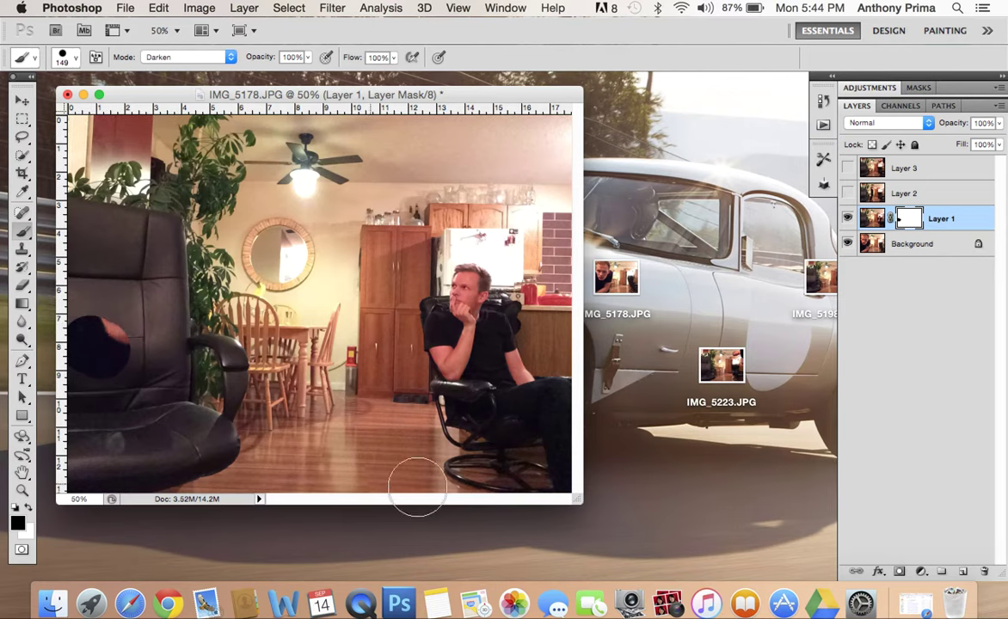
Step: Paint Layer 1's mask black over the left chair to reveal the leaning man, refining around the ceiling fan
{"action": "left_click_drag", "start_coordinate": [576, 497], "coordinate": [710, 520]}
{"action": "mouse_move", "coordinate": [140, 419]}
{"action": "left_mouse_down"}
{"action": "mouse_move", "coordinate": [148, 452]}
{"action": "mouse_move", "coordinate": [135, 473]}
{"action": "mouse_move", "coordinate": [117, 300]}
{"action": "mouse_move", "coordinate": [134, 155]}
{"action": "mouse_move", "coordinate": [153, 124]}
{"action": "mouse_move", "coordinate": [169, 131]}
{"action": "mouse_move", "coordinate": [158, 266]}
{"action": "mouse_move", "coordinate": [169, 393]}
{"action": "mouse_move", "coordinate": [153, 450]}
{"action": "mouse_move", "coordinate": [186, 477]}
{"action": "mouse_move", "coordinate": [224, 396]}
{"action": "mouse_move", "coordinate": [185, 196]}
{"action": "mouse_move", "coordinate": [214, 93]}
{"action": "mouse_move", "coordinate": [232, 117]}
{"action": "mouse_move", "coordinate": [209, 170]}
{"action": "mouse_move", "coordinate": [225, 495]}
{"action": "mouse_move", "coordinate": [248, 394]}
{"action": "mouse_move", "coordinate": [259, 135]}
{"action": "mouse_move", "coordinate": [287, 131]}
{"action": "mouse_move", "coordinate": [301, 177]}
{"action": "mouse_move", "coordinate": [272, 242]}
{"action": "mouse_move", "coordinate": [311, 247]}
{"action": "mouse_move", "coordinate": [296, 322]}
{"action": "mouse_move", "coordinate": [284, 279]}
{"action": "mouse_move", "coordinate": [277, 357]}
{"action": "mouse_move", "coordinate": [259, 405]}
{"action": "mouse_move", "coordinate": [303, 484]}
{"action": "mouse_move", "coordinate": [264, 497]}
{"action": "mouse_move", "coordinate": [281, 464]}
{"action": "mouse_move", "coordinate": [244, 338]}
{"action": "left_mouse_up"}
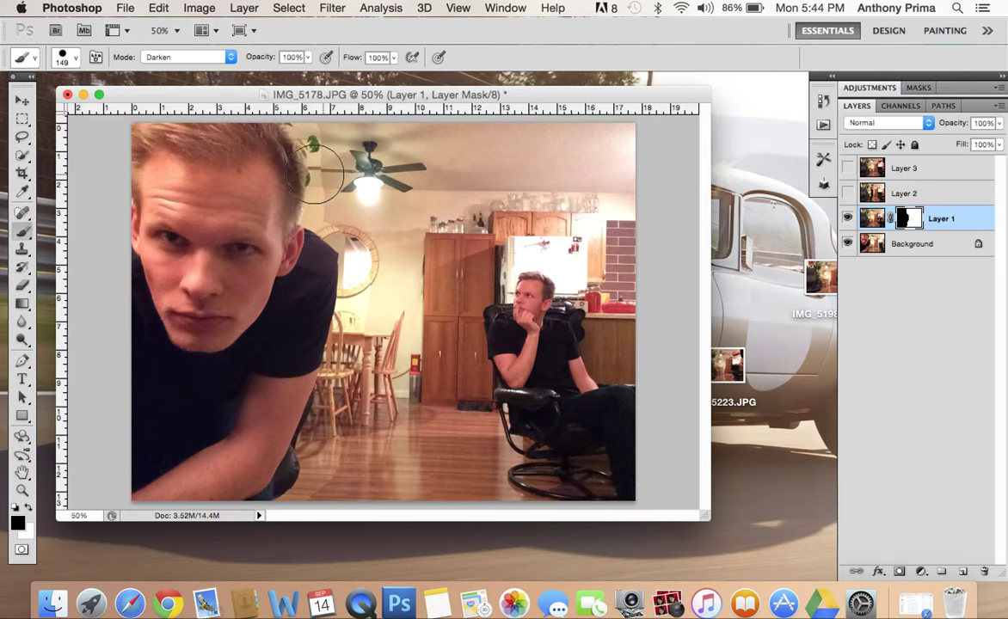
{"action": "key", "text": "bracketright"}
{"action": "key", "text": "bracketright"}
{"action": "key", "text": "bracketright"}
{"action": "key", "text": "bracketright"}
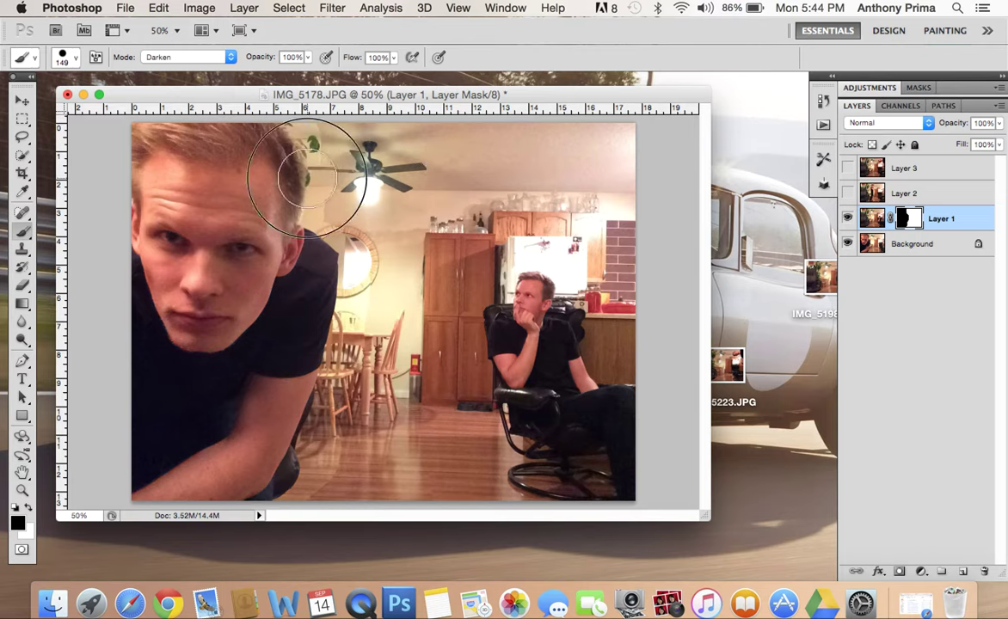
{"action": "mouse_move", "coordinate": [363, 185]}
{"action": "left_mouse_down"}
{"action": "mouse_move", "coordinate": [407, 186]}
{"action": "mouse_move", "coordinate": [418, 160]}
{"action": "mouse_move", "coordinate": [384, 147]}
{"action": "mouse_move", "coordinate": [331, 155]}
{"action": "left_mouse_up"}
{"action": "key", "text": "bracketleft"}
{"action": "key", "text": "bracketleft"}
{"action": "key", "text": "bracketleft"}
{"action": "key", "text": "bracketleft"}
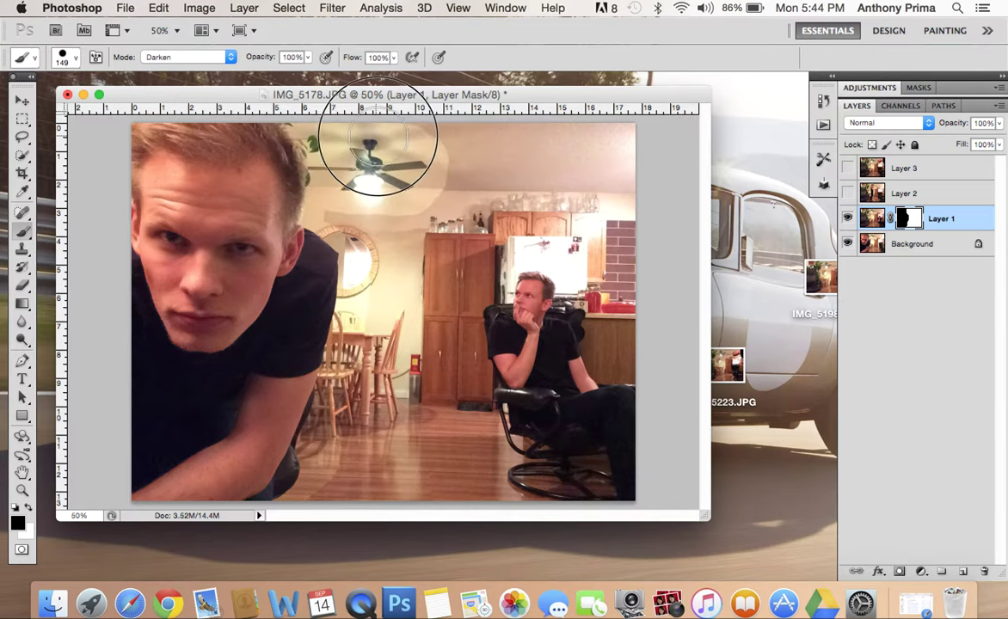
{"action": "mouse_move", "coordinate": [427, 147]}
{"action": "left_mouse_down"}
{"action": "mouse_move", "coordinate": [380, 133]}
{"action": "mouse_move", "coordinate": [379, 179]}
{"action": "mouse_move", "coordinate": [450, 163]}
{"action": "mouse_move", "coordinate": [529, 176]}
{"action": "mouse_move", "coordinate": [542, 168]}
{"action": "mouse_move", "coordinate": [634, 174]}
{"action": "mouse_move", "coordinate": [525, 139]}
{"action": "mouse_move", "coordinate": [413, 129]}
{"action": "mouse_move", "coordinate": [372, 140]}
{"action": "mouse_move", "coordinate": [396, 174]}
{"action": "mouse_move", "coordinate": [427, 160]}
{"action": "mouse_move", "coordinate": [450, 182]}
{"action": "mouse_move", "coordinate": [430, 175]}
{"action": "mouse_move", "coordinate": [385, 196]}
{"action": "mouse_move", "coordinate": [318, 188]}
{"action": "mouse_move", "coordinate": [367, 198]}
{"action": "mouse_move", "coordinate": [378, 219]}
{"action": "mouse_move", "coordinate": [387, 275]}
{"action": "mouse_move", "coordinate": [372, 352]}
{"action": "mouse_move", "coordinate": [383, 390]}
{"action": "mouse_move", "coordinate": [326, 473]}
{"action": "mouse_move", "coordinate": [303, 538]}
{"action": "mouse_move", "coordinate": [332, 470]}
{"action": "mouse_move", "coordinate": [316, 423]}
{"action": "mouse_move", "coordinate": [351, 369]}
{"action": "left_mouse_up"}
{"action": "key", "text": "bracketright"}
{"action": "key", "text": "bracketright"}
{"action": "key", "text": "bracketright"}
{"action": "key", "text": "bracketright"}
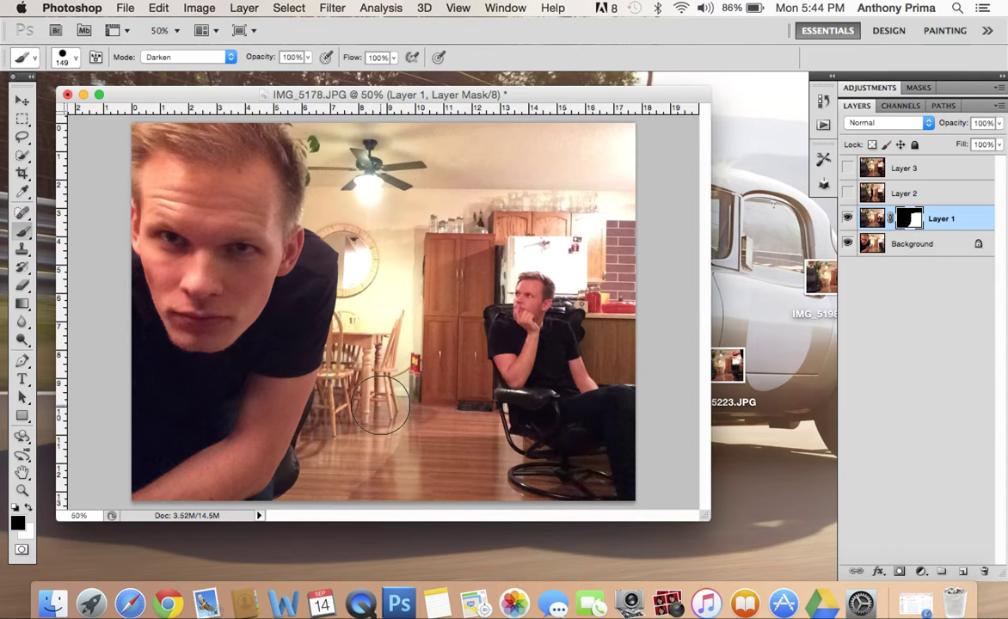
Step: Choose the Soft Round 0% hardness brush and soften Layer 1's mask seam over the cabinet tops
{"action": "left_click", "coordinate": [78, 59]}
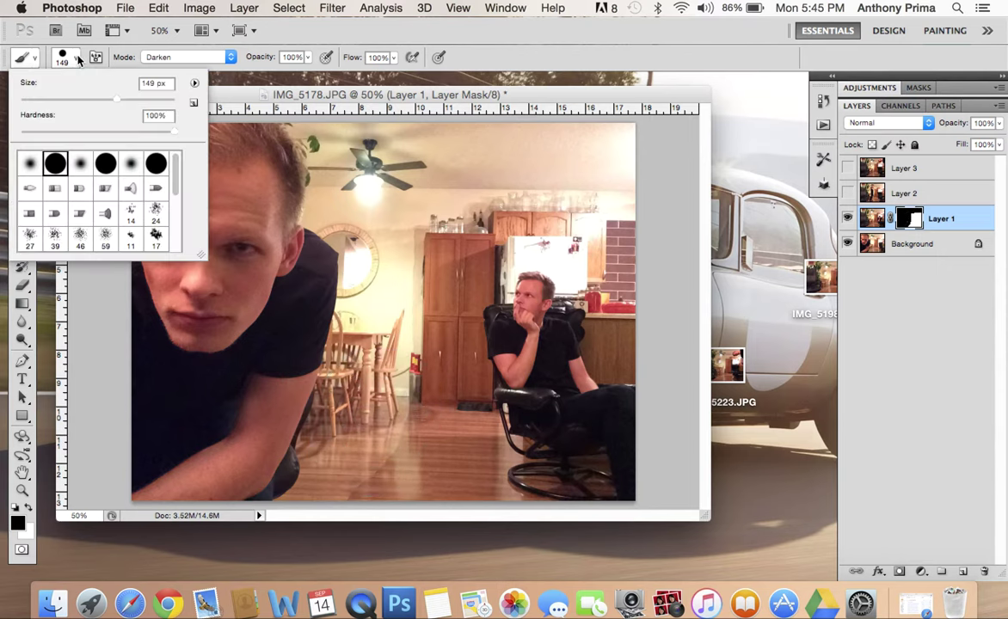
{"action": "left_click", "coordinate": [27, 164]}
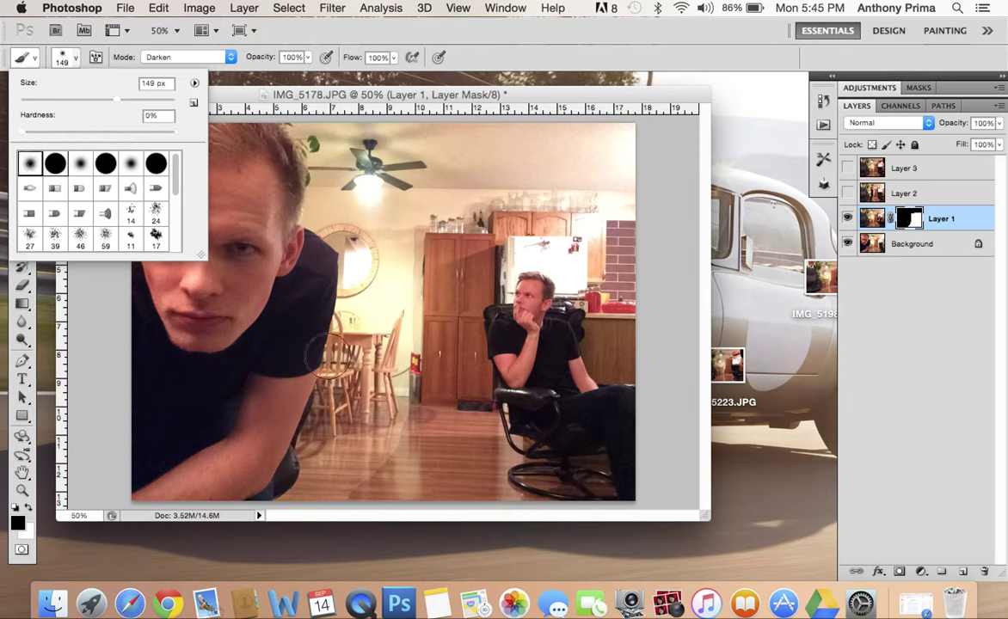
{"action": "left_click", "coordinate": [353, 408]}
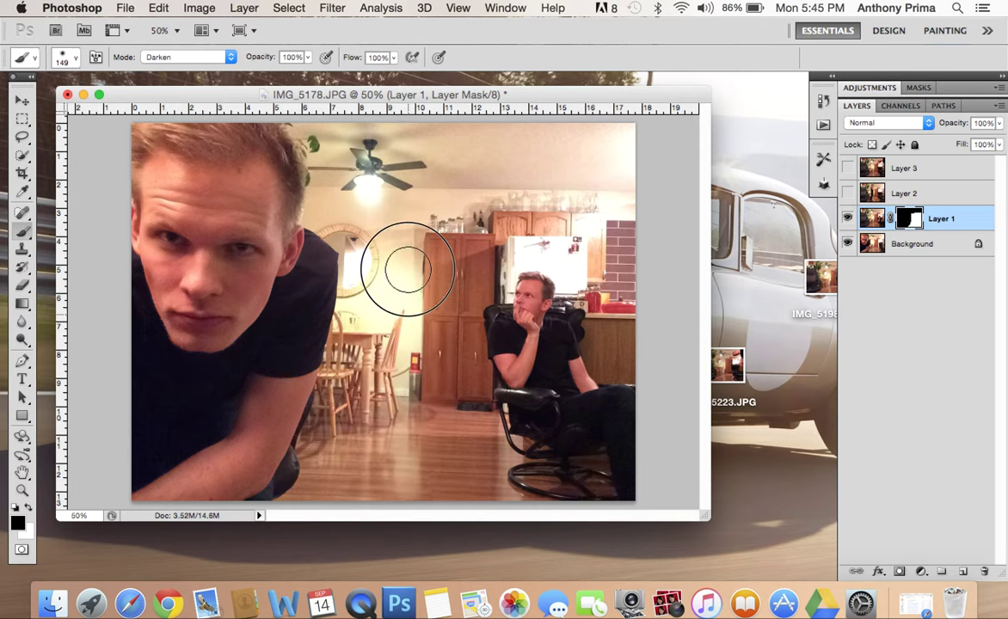
{"action": "mouse_move", "coordinate": [408, 270]}
{"action": "left_mouse_down"}
{"action": "mouse_move", "coordinate": [417, 198]}
{"action": "mouse_move", "coordinate": [461, 197]}
{"action": "mouse_move", "coordinate": [479, 179]}
{"action": "mouse_move", "coordinate": [546, 190]}
{"action": "mouse_move", "coordinate": [588, 175]}
{"action": "mouse_move", "coordinate": [630, 203]}
{"action": "mouse_move", "coordinate": [482, 191]}
{"action": "mouse_move", "coordinate": [387, 198]}
{"action": "mouse_move", "coordinate": [337, 219]}
{"action": "mouse_move", "coordinate": [348, 225]}
{"action": "mouse_move", "coordinate": [326, 310]}
{"action": "left_mouse_up"}
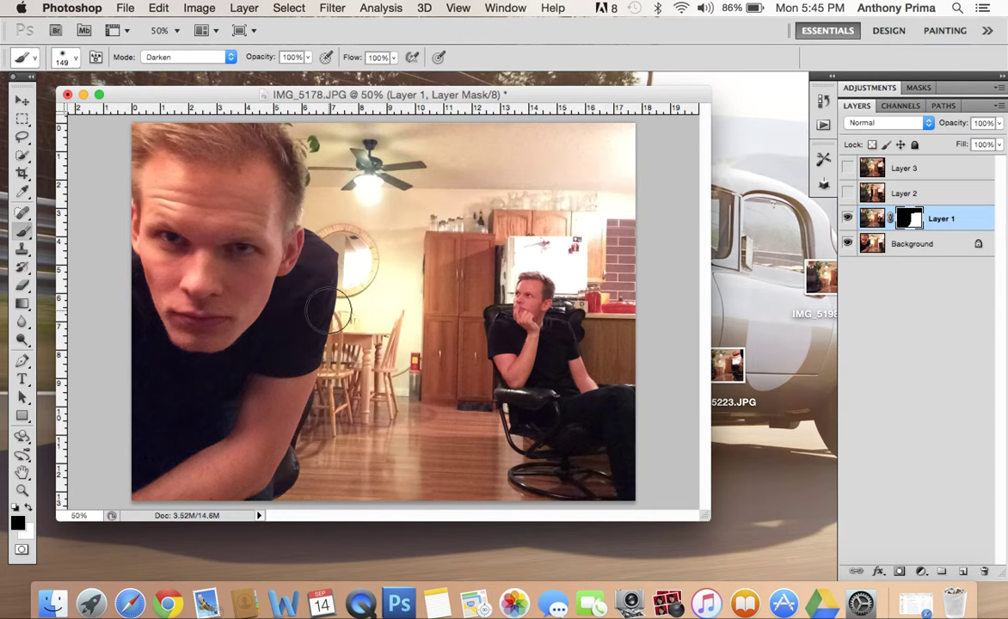
Step: Select and show Layer 2, then add a layer mask to it
{"action": "left_click", "coordinate": [922, 194]}
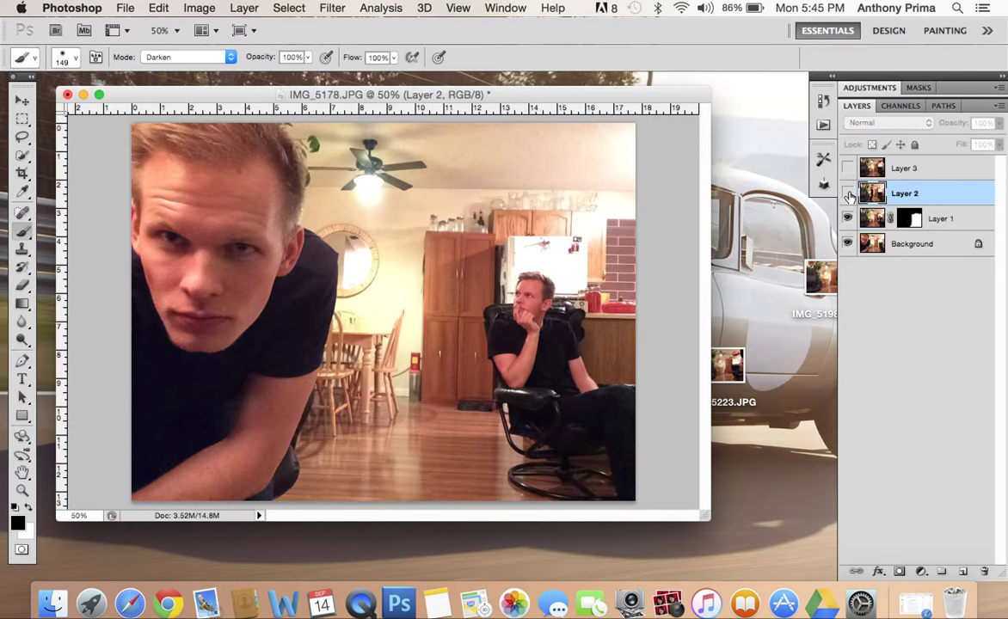
{"action": "left_click", "coordinate": [848, 194]}
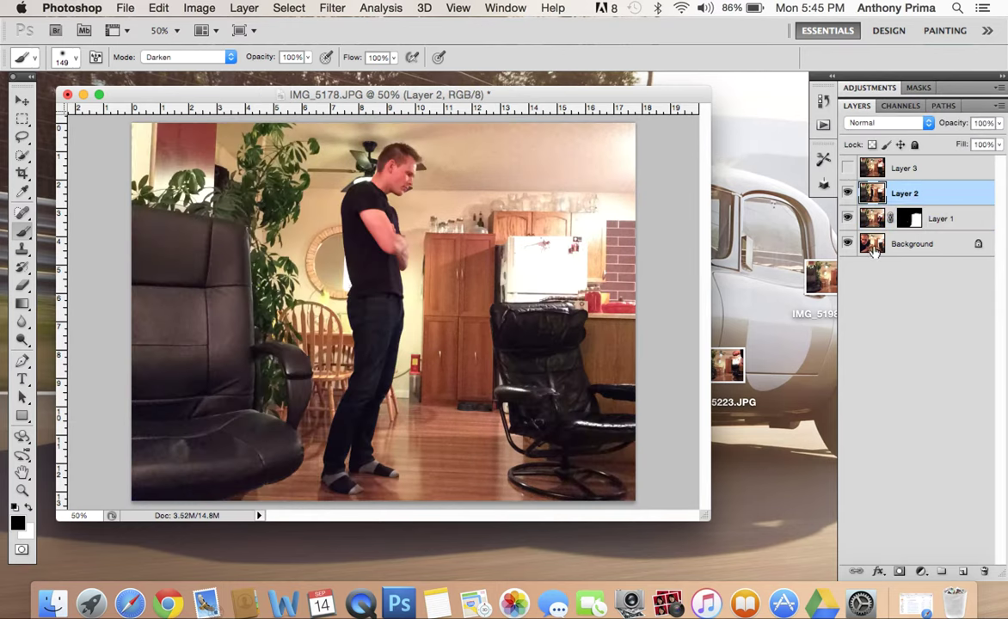
{"action": "left_click", "coordinate": [899, 572]}
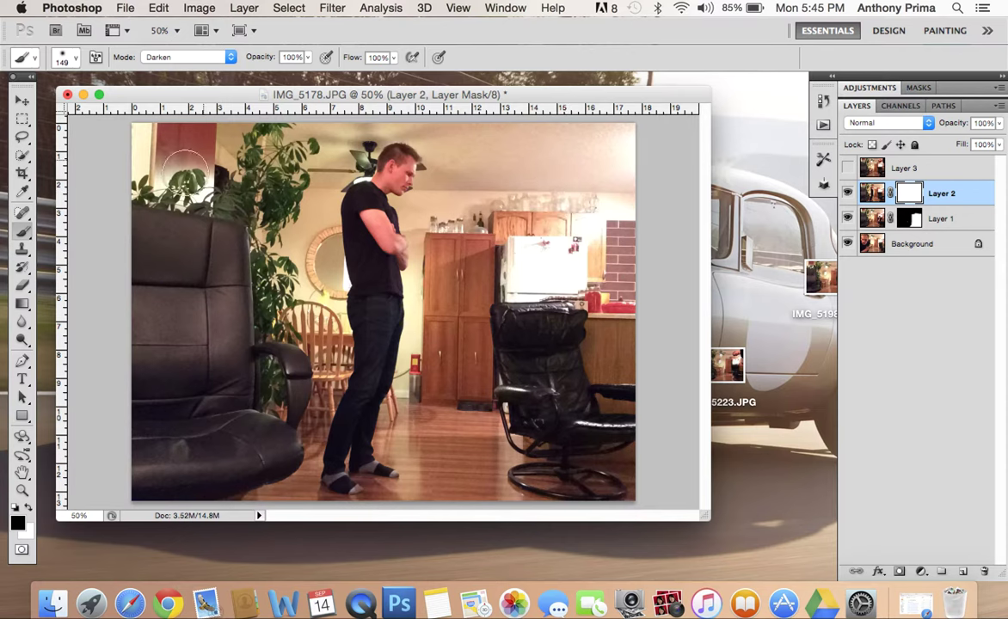
Step: Paint Layer 2's mask to reveal the leaning man along the left edge, undoing the shoulder stroke
{"action": "left_click", "coordinate": [76, 60]}
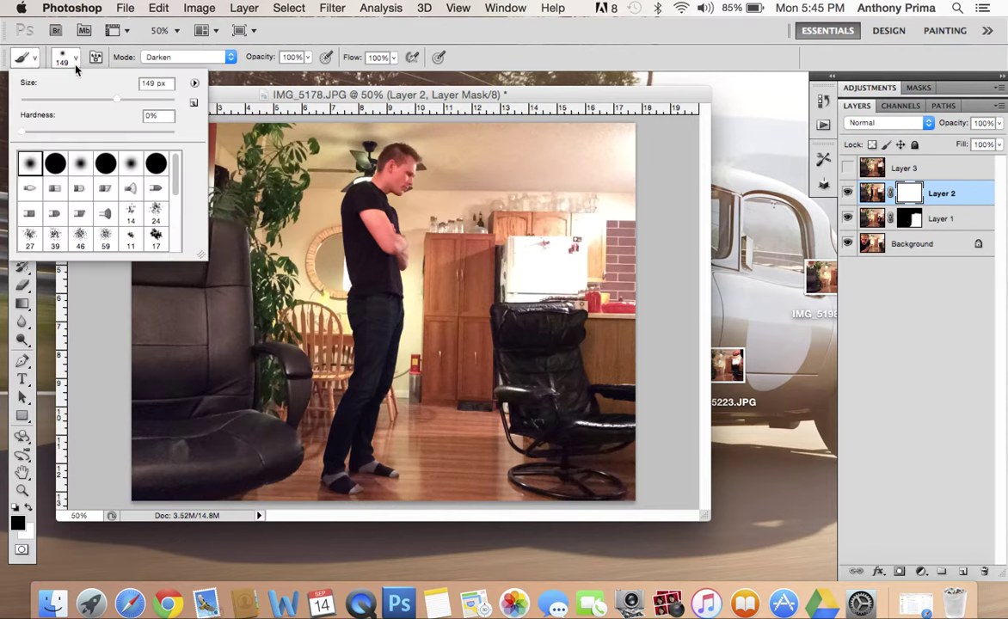
{"action": "left_click", "coordinate": [146, 349]}
{"action": "mouse_move", "coordinate": [146, 349]}
{"action": "left_mouse_down"}
{"action": "mouse_move", "coordinate": [145, 376]}
{"action": "mouse_move", "coordinate": [172, 206]}
{"action": "mouse_move", "coordinate": [147, 126]}
{"action": "mouse_move", "coordinate": [135, 169]}
{"action": "mouse_move", "coordinate": [140, 319]}
{"action": "mouse_move", "coordinate": [124, 429]}
{"action": "mouse_move", "coordinate": [135, 490]}
{"action": "mouse_move", "coordinate": [166, 131]}
{"action": "mouse_move", "coordinate": [184, 129]}
{"action": "mouse_move", "coordinate": [194, 173]}
{"action": "mouse_move", "coordinate": [188, 508]}
{"action": "mouse_move", "coordinate": [236, 289]}
{"action": "mouse_move", "coordinate": [239, 112]}
{"action": "mouse_move", "coordinate": [266, 124]}
{"action": "mouse_move", "coordinate": [234, 504]}
{"action": "mouse_move", "coordinate": [273, 447]}
{"action": "mouse_move", "coordinate": [292, 391]}
{"action": "mouse_move", "coordinate": [288, 413]}
{"action": "mouse_move", "coordinate": [260, 487]}
{"action": "mouse_move", "coordinate": [301, 352]}
{"action": "mouse_move", "coordinate": [290, 258]}
{"action": "mouse_move", "coordinate": [300, 284]}
{"action": "left_mouse_up"}
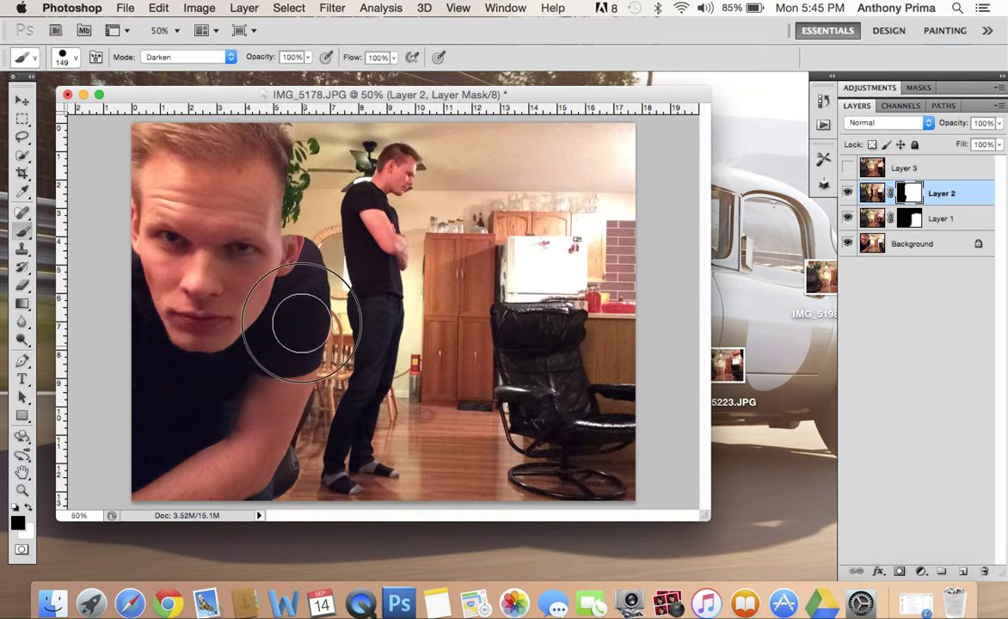
{"action": "mouse_move", "coordinate": [302, 282]}
{"action": "left_mouse_down"}
{"action": "mouse_move", "coordinate": [333, 258]}
{"action": "mouse_move", "coordinate": [304, 214]}
{"action": "mouse_move", "coordinate": [304, 139]}
{"action": "mouse_move", "coordinate": [289, 137]}
{"action": "left_mouse_up"}
{"action": "left_click_drag", "start_coordinate": [287, 269], "coordinate": [343, 261]}
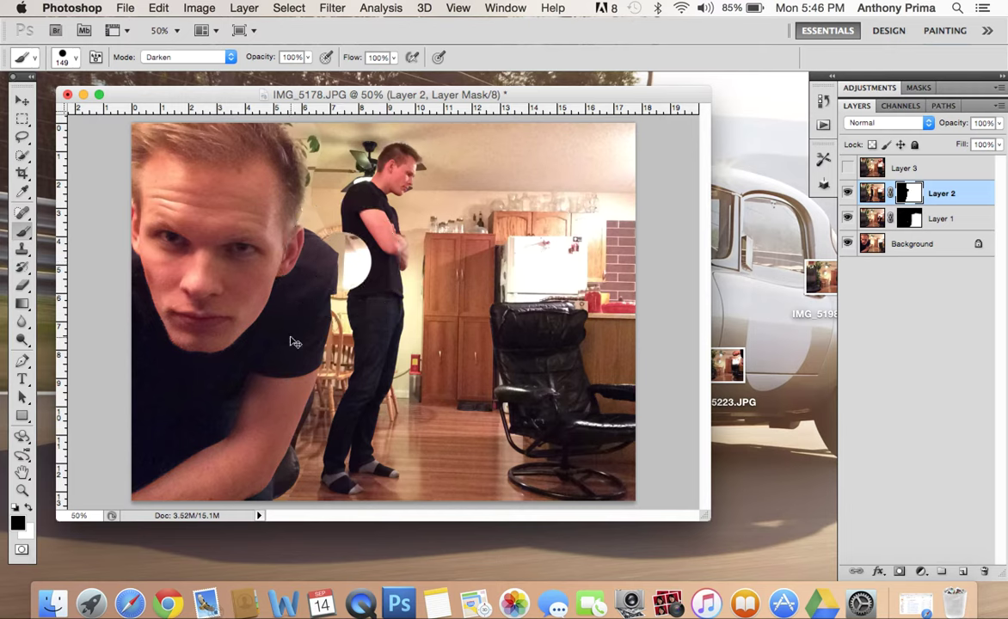
{"action": "key", "text": "super+z"}
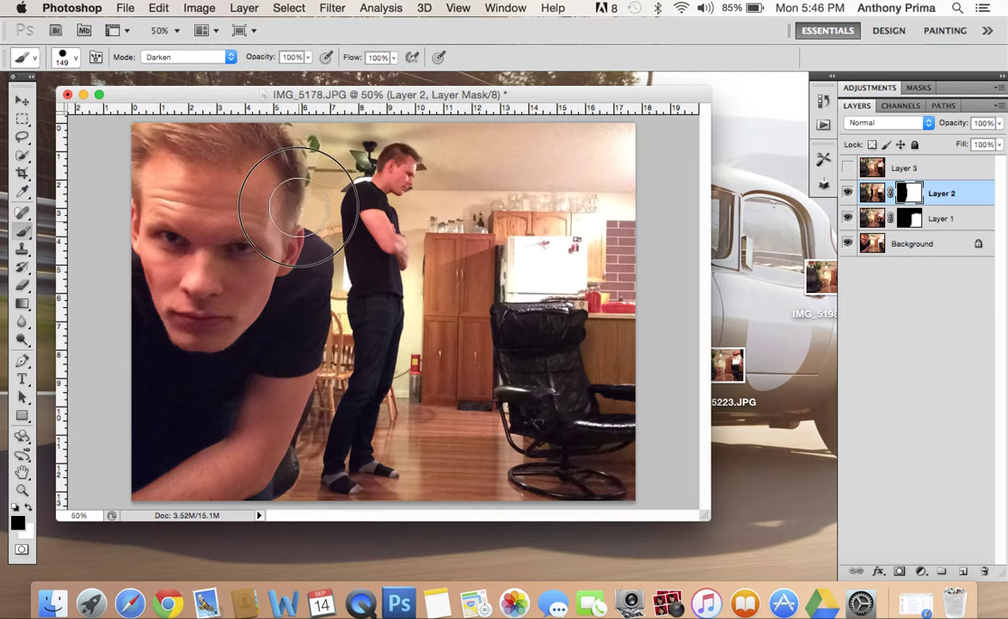
Step: Reveal the seated man in the black chair and touch up the mask around the ceiling fan
{"action": "mouse_move", "coordinate": [582, 279]}
{"action": "left_mouse_down"}
{"action": "mouse_move", "coordinate": [530, 316]}
{"action": "mouse_move", "coordinate": [523, 290]}
{"action": "mouse_move", "coordinate": [531, 275]}
{"action": "mouse_move", "coordinate": [505, 379]}
{"action": "mouse_move", "coordinate": [509, 457]}
{"action": "mouse_move", "coordinate": [526, 484]}
{"action": "mouse_move", "coordinate": [600, 479]}
{"action": "mouse_move", "coordinate": [606, 391]}
{"action": "mouse_move", "coordinate": [560, 354]}
{"action": "mouse_move", "coordinate": [557, 449]}
{"action": "mouse_move", "coordinate": [543, 396]}
{"action": "mouse_move", "coordinate": [551, 293]}
{"action": "mouse_move", "coordinate": [589, 359]}
{"action": "mouse_move", "coordinate": [622, 376]}
{"action": "mouse_move", "coordinate": [617, 420]}
{"action": "left_mouse_up"}
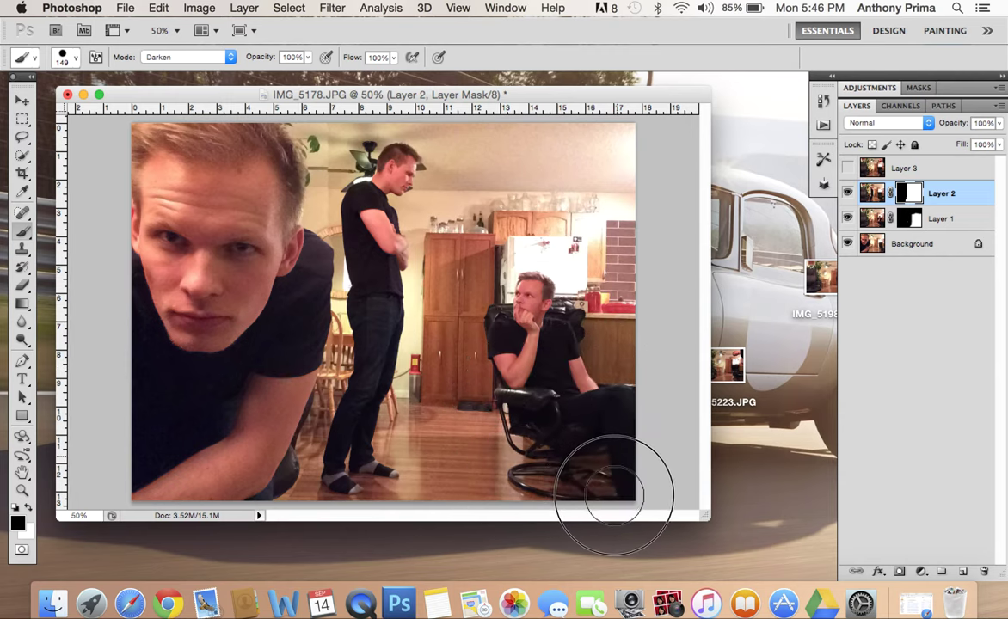
{"action": "key", "text": "bracketleft"}
{"action": "key", "text": "bracketleft"}
{"action": "key", "text": "bracketleft"}
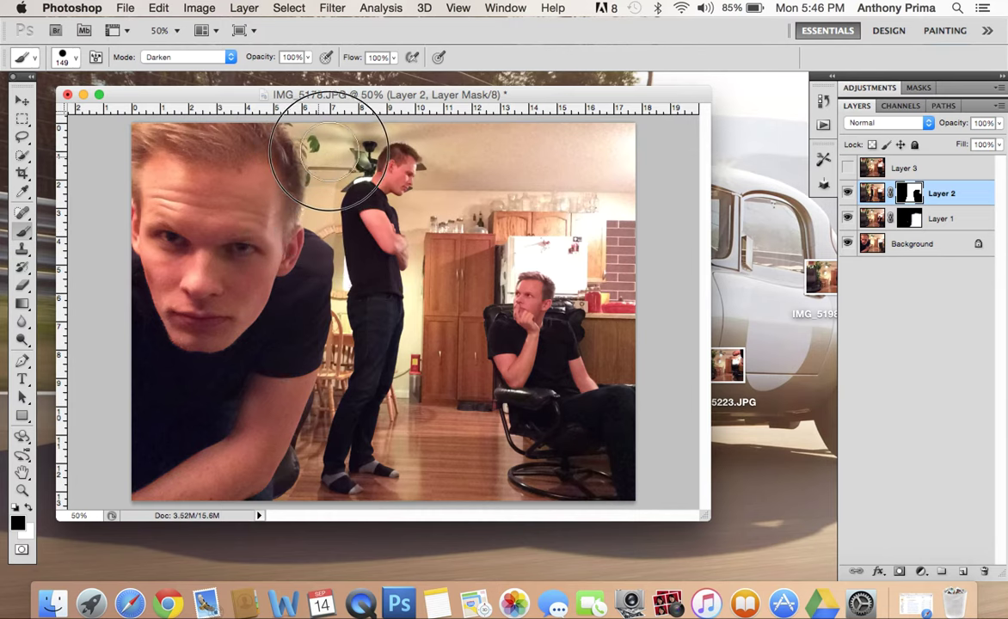
{"action": "left_click_drag", "start_coordinate": [329, 152], "coordinate": [341, 140]}
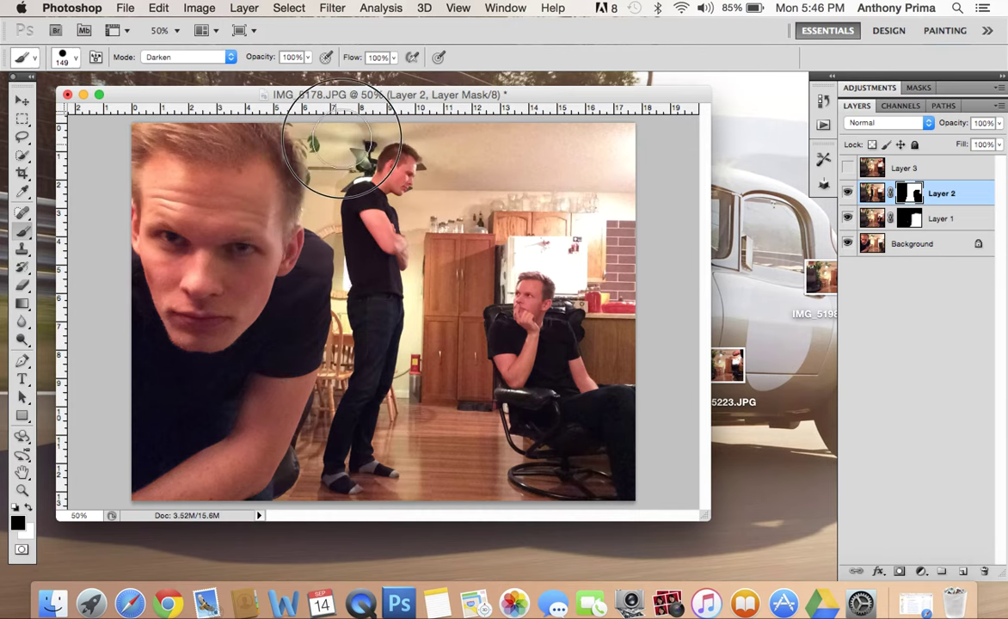
{"action": "left_click", "coordinate": [75, 60]}
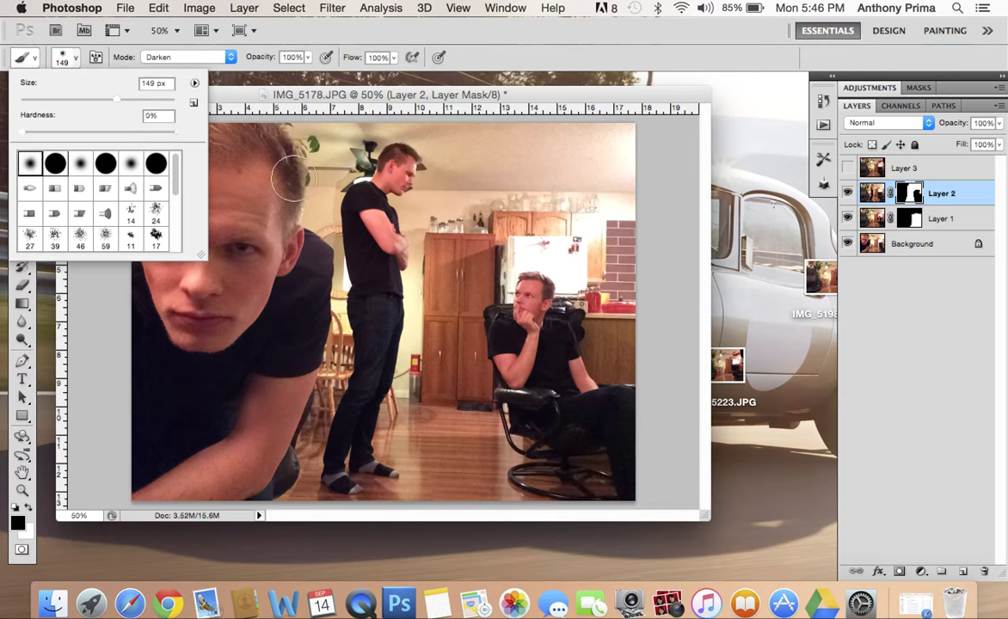
Step: Zoom in to 200% and shrink the brush to 58 px
{"action": "left_click", "coordinate": [320, 162]}
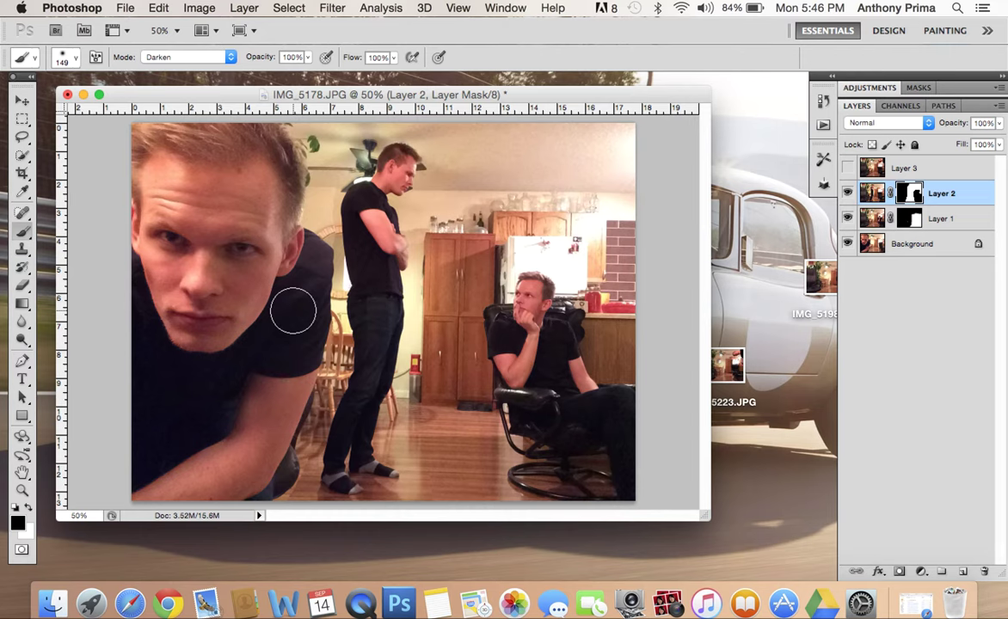
{"action": "key", "text": "super+equal"}
{"action": "key", "text": "super+equal"}
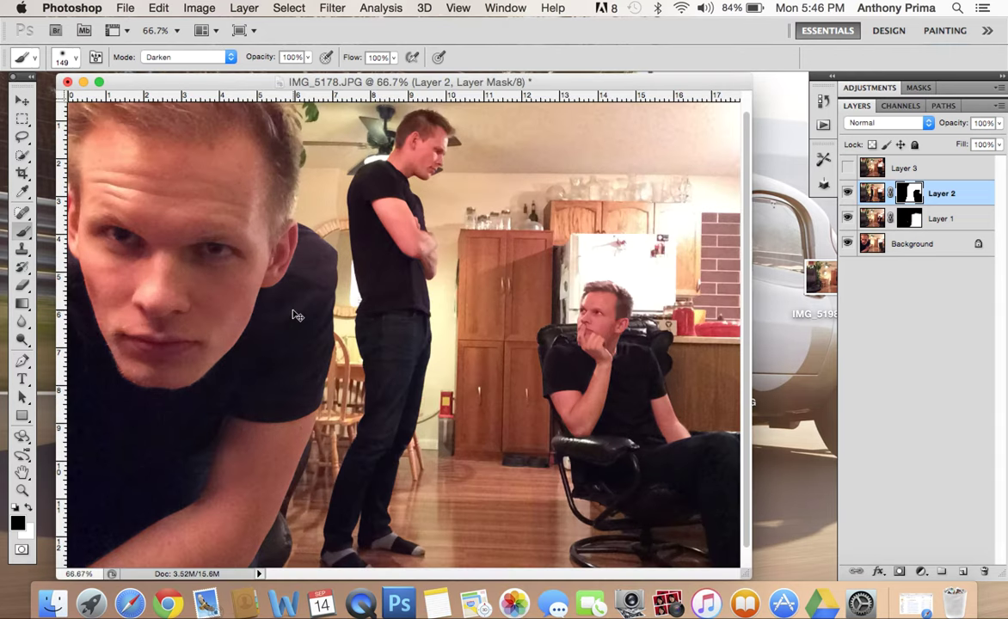
{"action": "key", "text": "super+equal"}
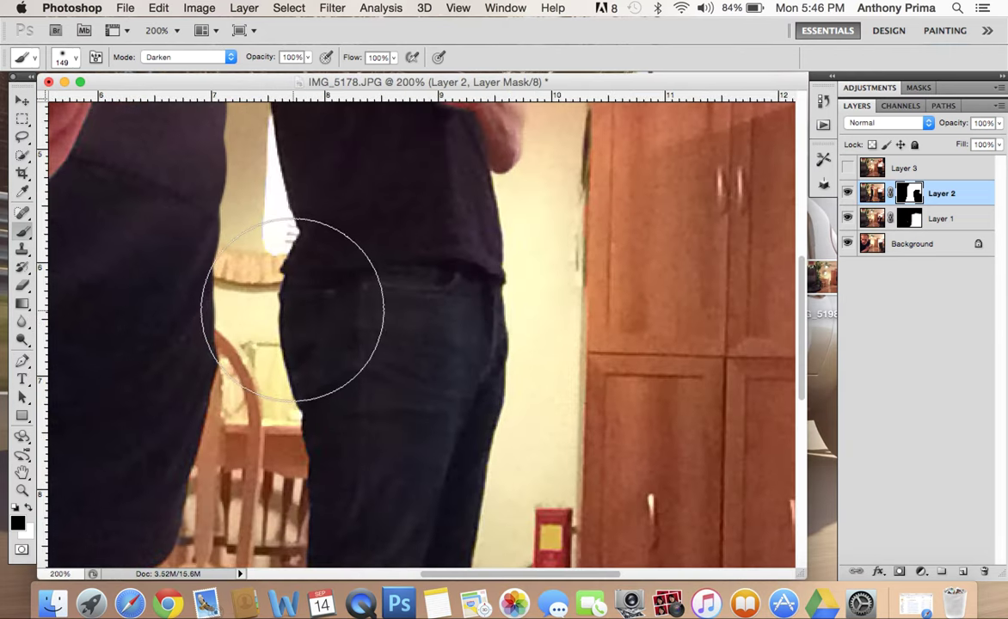
{"action": "scroll", "coordinate": [293, 312], "scroll_direction": "up", "scroll_amount": 5}
{"action": "scroll", "coordinate": [292, 307], "scroll_direction": "up", "scroll_amount": 10}
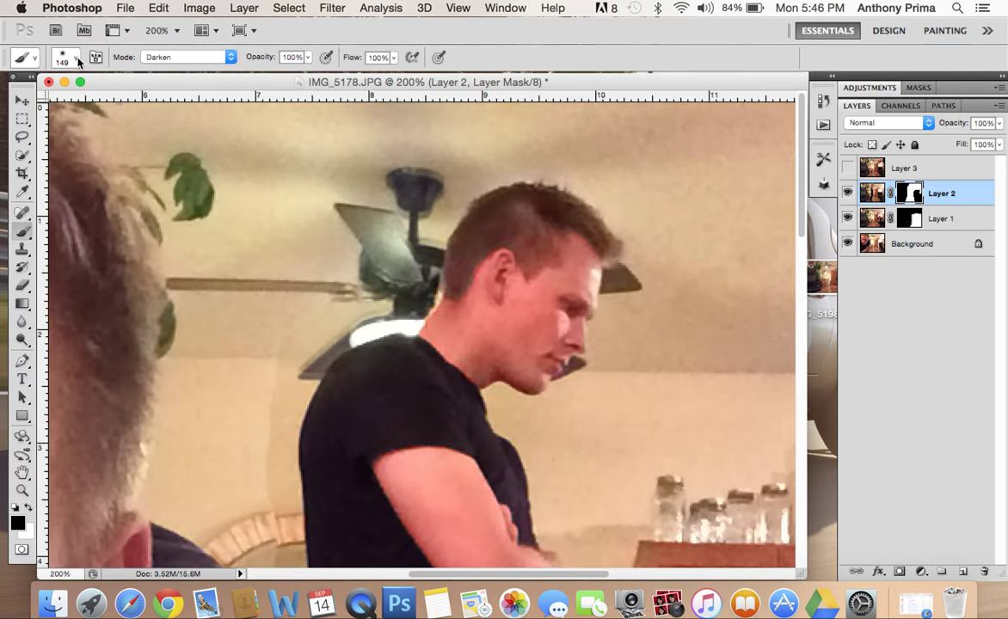
{"action": "left_click", "coordinate": [76, 58]}
{"action": "left_click_drag", "start_coordinate": [83, 99], "coordinate": [73, 104]}
{"action": "left_click", "coordinate": [350, 235]}
Step: Paint Layer 2's mask black along the close-up man's shoulder and arm edge, then zoom back out
{"action": "mouse_move", "coordinate": [356, 229]}
{"action": "left_mouse_down"}
{"action": "mouse_move", "coordinate": [292, 301]}
{"action": "mouse_move", "coordinate": [227, 410]}
{"action": "mouse_move", "coordinate": [221, 460]}
{"action": "mouse_move", "coordinate": [233, 433]}
{"action": "mouse_move", "coordinate": [240, 484]}
{"action": "mouse_move", "coordinate": [240, 517]}
{"action": "mouse_move", "coordinate": [234, 423]}
{"action": "mouse_move", "coordinate": [232, 529]}
{"action": "left_mouse_up"}
{"action": "scroll", "coordinate": [237, 377], "scroll_direction": "down", "scroll_amount": 2}
{"action": "scroll", "coordinate": [236, 371], "scroll_direction": "down", "scroll_amount": 1}
{"action": "scroll", "coordinate": [235, 430], "scroll_direction": "down", "scroll_amount": 1}
{"action": "scroll", "coordinate": [234, 426], "scroll_direction": "down", "scroll_amount": 5}
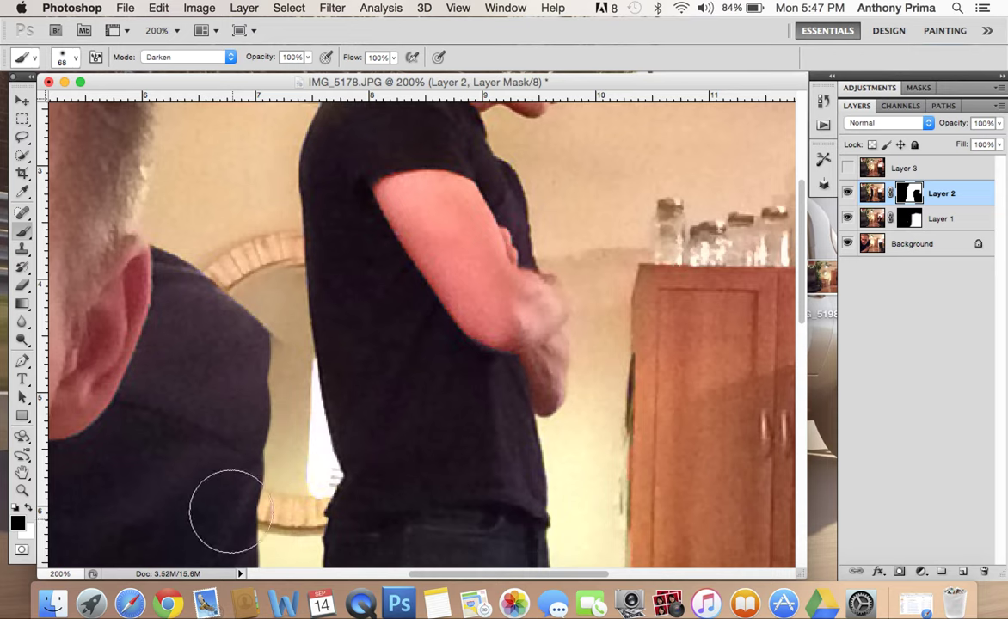
{"action": "left_click_drag", "start_coordinate": [234, 320], "coordinate": [247, 367]}
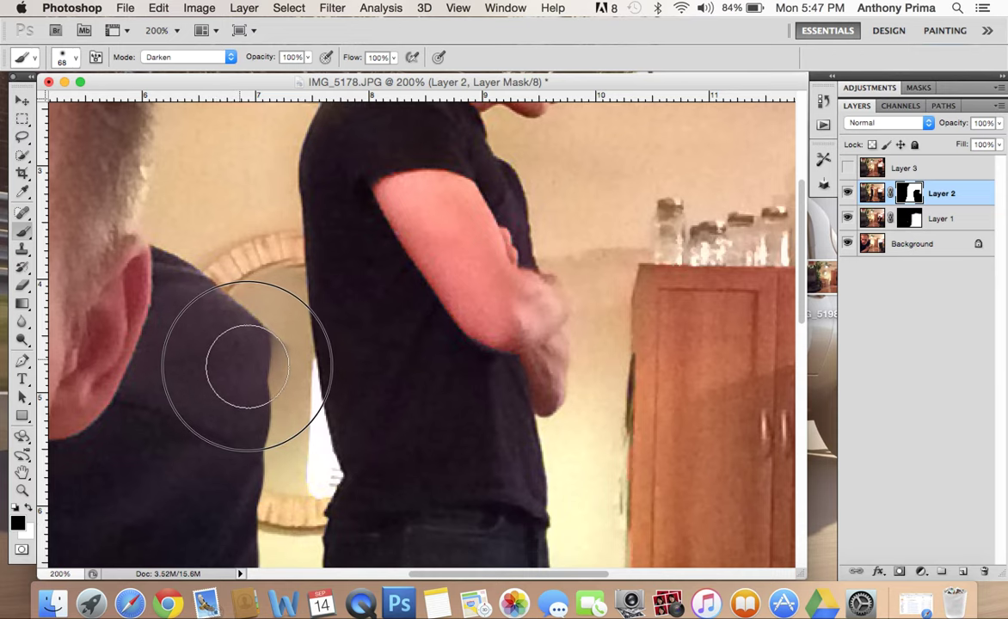
{"action": "mouse_move", "coordinate": [255, 424]}
{"action": "left_mouse_down"}
{"action": "mouse_move", "coordinate": [248, 355]}
{"action": "mouse_move", "coordinate": [237, 446]}
{"action": "mouse_move", "coordinate": [253, 525]}
{"action": "left_mouse_up"}
{"action": "scroll", "coordinate": [254, 525], "scroll_direction": "down", "scroll_amount": 5}
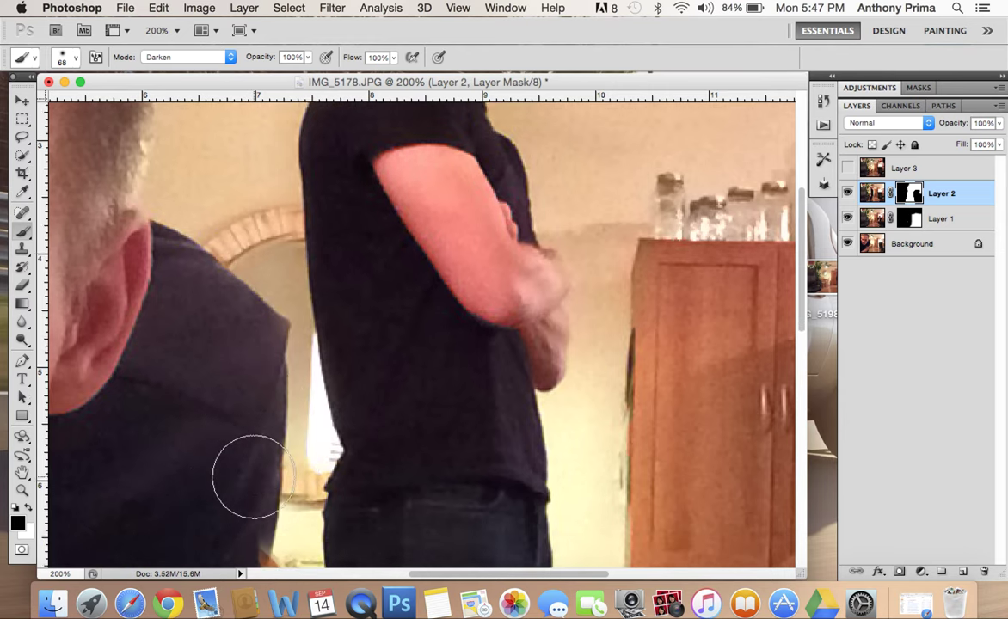
{"action": "mouse_move", "coordinate": [240, 396]}
{"action": "left_mouse_down"}
{"action": "mouse_move", "coordinate": [226, 533]}
{"action": "mouse_move", "coordinate": [234, 516]}
{"action": "left_mouse_up"}
{"action": "scroll", "coordinate": [240, 424], "scroll_direction": "down", "scroll_amount": 1}
{"action": "scroll", "coordinate": [240, 424], "scroll_direction": "down", "scroll_amount": 7}
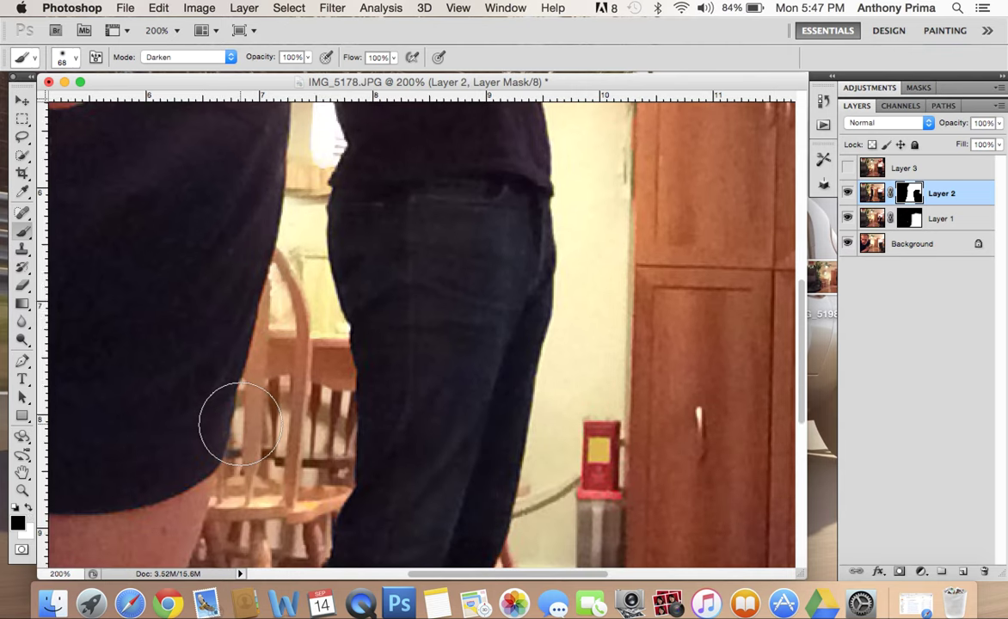
{"action": "key", "text": "super+minus"}
{"action": "key", "text": "super+minus"}
{"action": "key", "text": "super+minus"}
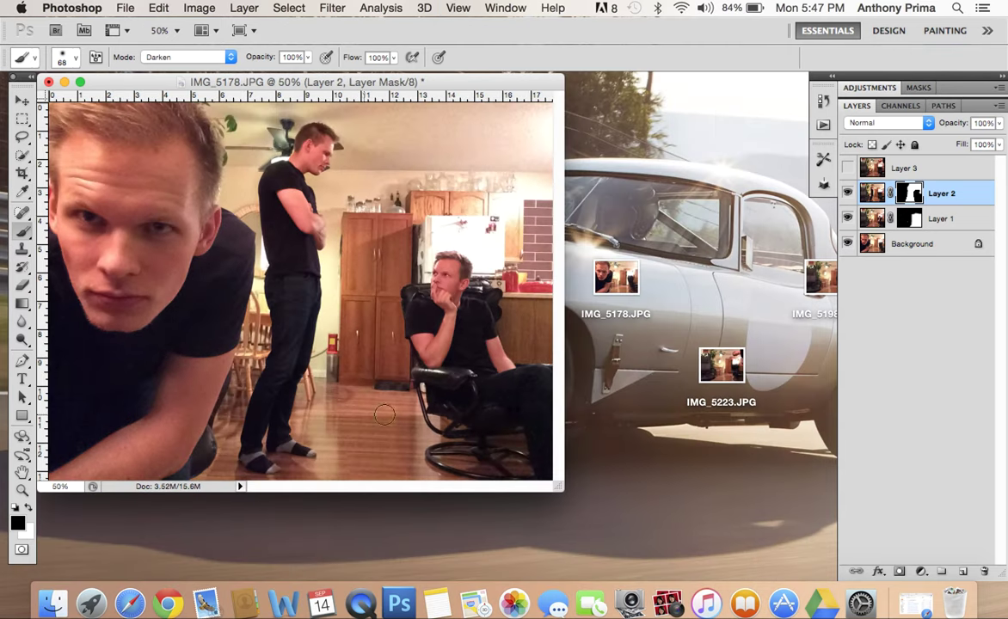
Step: Resize the document window so the entire composite at 50% fits in view
{"action": "left_click_drag", "start_coordinate": [559, 488], "coordinate": [675, 531]}
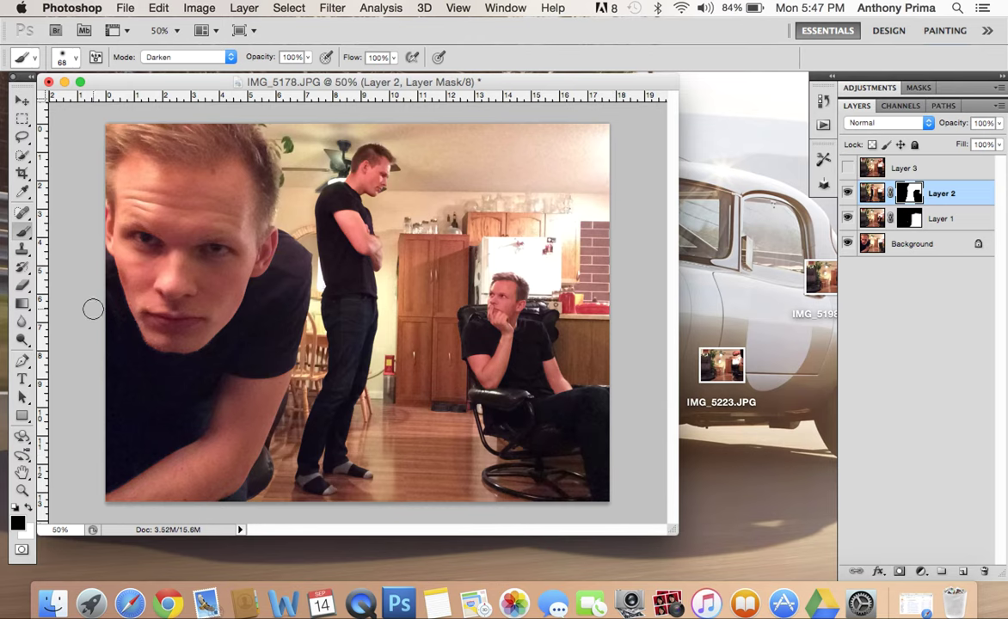
{"action": "left_click_drag", "start_coordinate": [653, 530], "coordinate": [526, 472]}
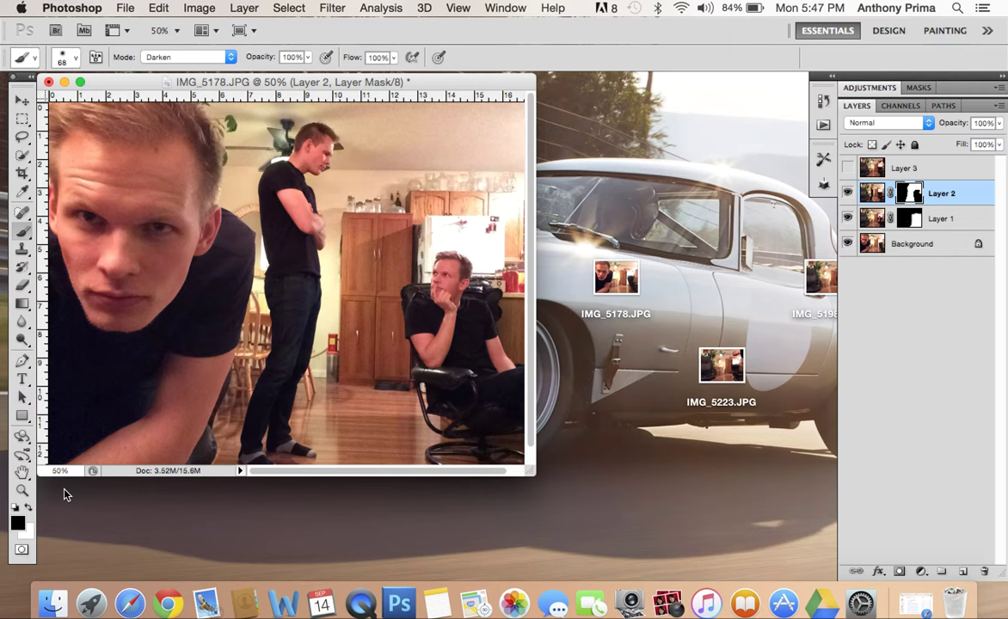
{"action": "left_click_drag", "start_coordinate": [529, 470], "coordinate": [686, 536]}
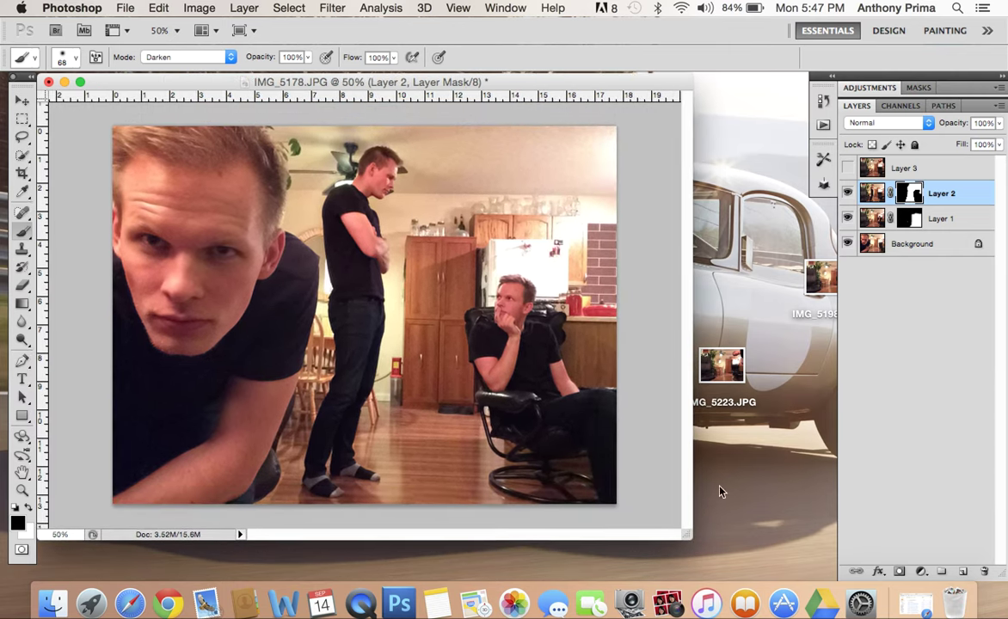
Step: Select and show Layer 3, then add a white layer mask to it
{"action": "left_click", "coordinate": [930, 170]}
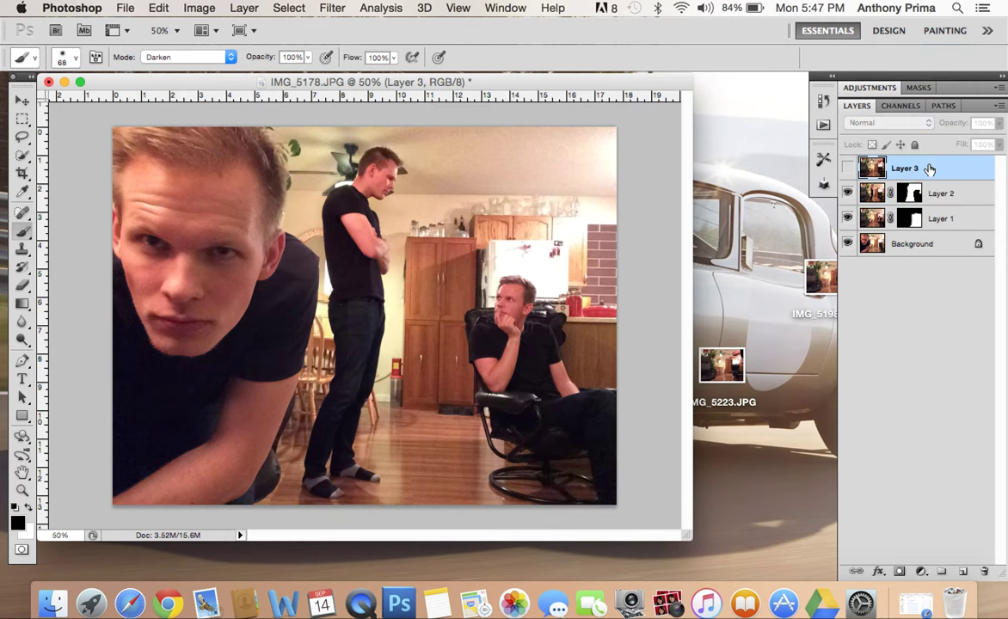
{"action": "left_click", "coordinate": [848, 168]}
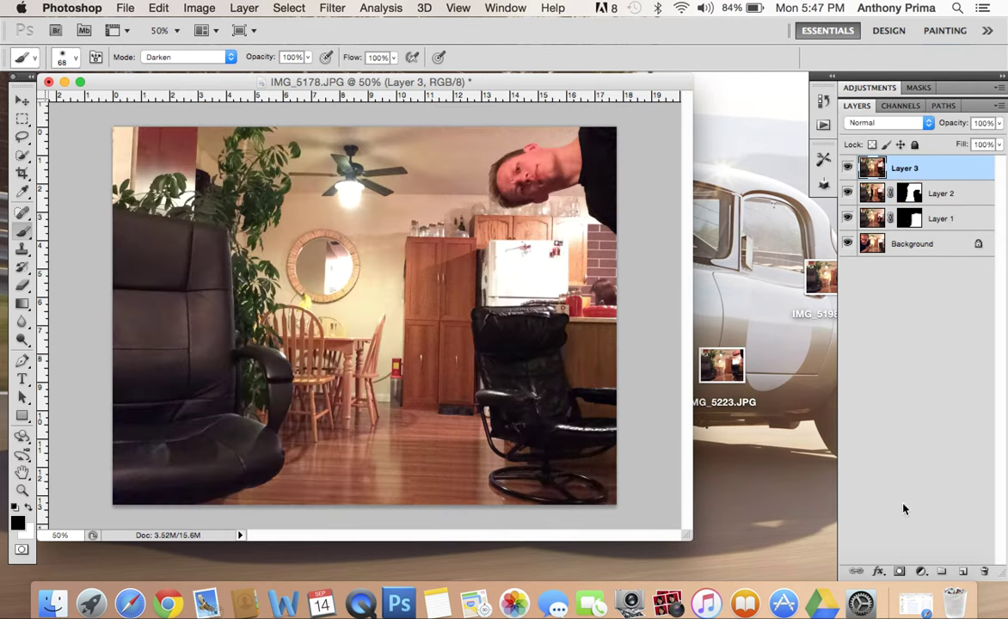
{"action": "left_click", "coordinate": [899, 572]}
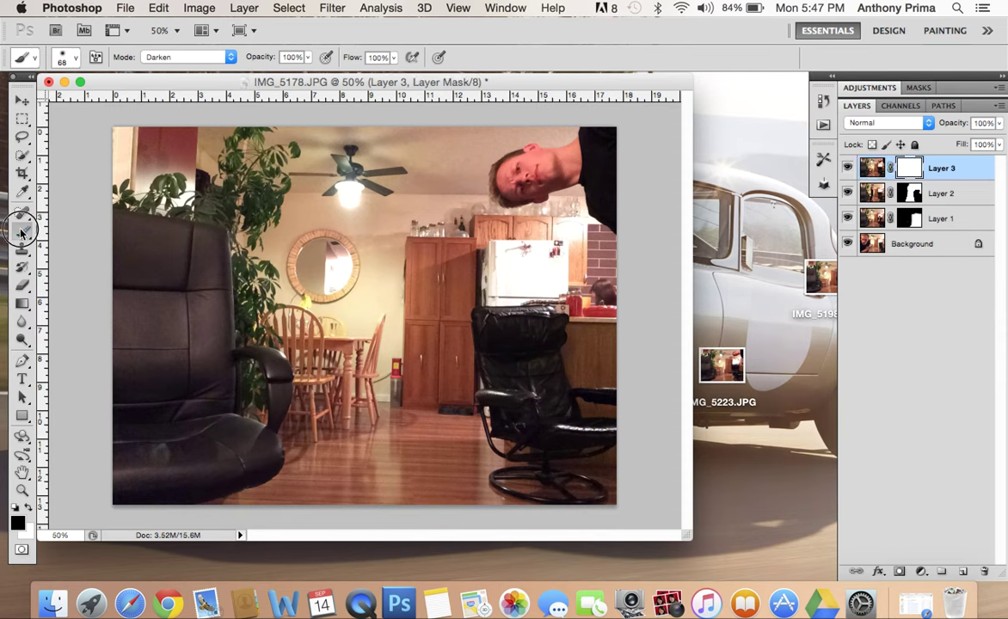
Step: Paint the mask with a 195 px hard round brush and invert it to keep only the upside-down man
{"action": "left_click", "coordinate": [75, 58]}
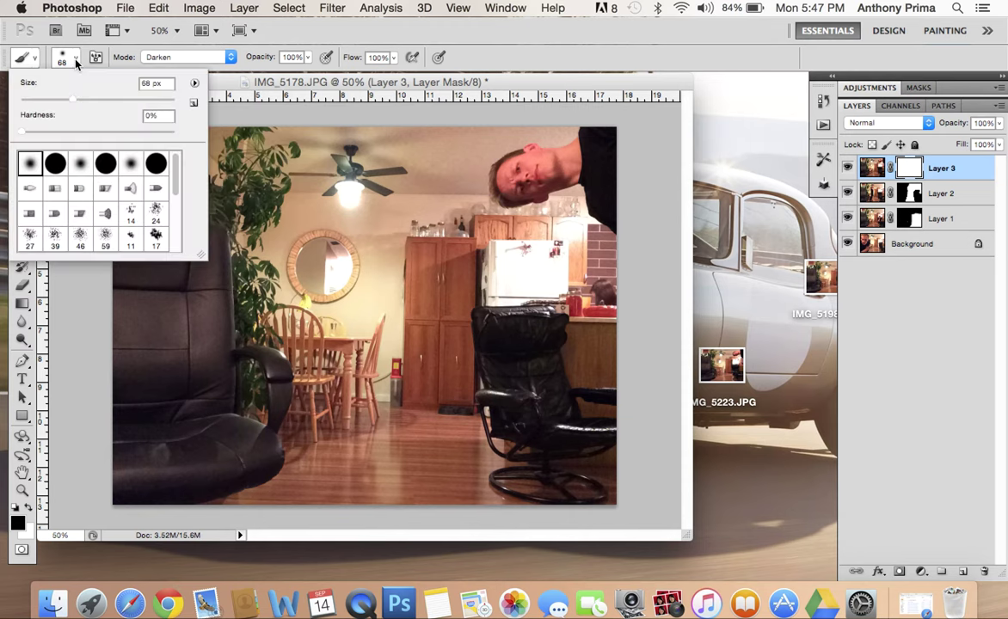
{"action": "left_click", "coordinate": [55, 162]}
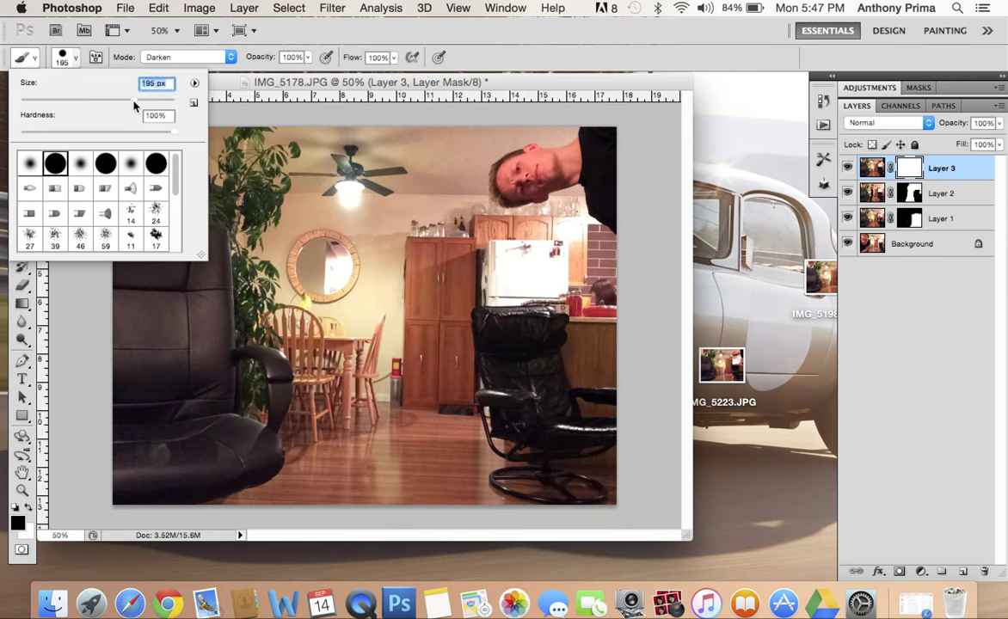
{"action": "key", "text": "Return"}
{"action": "mouse_move", "coordinate": [175, 370]}
{"action": "left_mouse_down"}
{"action": "mouse_move", "coordinate": [156, 390]}
{"action": "mouse_move", "coordinate": [134, 468]}
{"action": "mouse_move", "coordinate": [135, 223]}
{"action": "mouse_move", "coordinate": [117, 153]}
{"action": "mouse_move", "coordinate": [127, 138]}
{"action": "mouse_move", "coordinate": [169, 144]}
{"action": "mouse_move", "coordinate": [144, 247]}
{"action": "mouse_move", "coordinate": [154, 479]}
{"action": "mouse_move", "coordinate": [217, 479]}
{"action": "mouse_move", "coordinate": [139, 472]}
{"action": "mouse_move", "coordinate": [117, 499]}
{"action": "mouse_move", "coordinate": [525, 478]}
{"action": "mouse_move", "coordinate": [607, 486]}
{"action": "mouse_move", "coordinate": [598, 309]}
{"action": "mouse_move", "coordinate": [580, 301]}
{"action": "mouse_move", "coordinate": [509, 380]}
{"action": "mouse_move", "coordinate": [546, 409]}
{"action": "mouse_move", "coordinate": [547, 323]}
{"action": "mouse_move", "coordinate": [511, 379]}
{"action": "mouse_move", "coordinate": [490, 482]}
{"action": "mouse_move", "coordinate": [253, 460]}
{"action": "mouse_move", "coordinate": [163, 466]}
{"action": "mouse_move", "coordinate": [222, 327]}
{"action": "mouse_move", "coordinate": [181, 189]}
{"action": "mouse_move", "coordinate": [175, 127]}
{"action": "mouse_move", "coordinate": [186, 89]}
{"action": "mouse_move", "coordinate": [218, 207]}
{"action": "mouse_move", "coordinate": [233, 473]}
{"action": "mouse_move", "coordinate": [263, 224]}
{"action": "mouse_move", "coordinate": [260, 133]}
{"action": "mouse_move", "coordinate": [277, 125]}
{"action": "mouse_move", "coordinate": [319, 460]}
{"action": "mouse_move", "coordinate": [333, 470]}
{"action": "mouse_move", "coordinate": [331, 220]}
{"action": "mouse_move", "coordinate": [348, 140]}
{"action": "mouse_move", "coordinate": [357, 119]}
{"action": "mouse_move", "coordinate": [375, 160]}
{"action": "mouse_move", "coordinate": [385, 469]}
{"action": "mouse_move", "coordinate": [420, 134]}
{"action": "mouse_move", "coordinate": [429, 223]}
{"action": "mouse_move", "coordinate": [491, 260]}
{"action": "mouse_move", "coordinate": [553, 265]}
{"action": "mouse_move", "coordinate": [598, 295]}
{"action": "mouse_move", "coordinate": [453, 394]}
{"action": "mouse_move", "coordinate": [401, 561]}
{"action": "mouse_move", "coordinate": [466, 355]}
{"action": "mouse_move", "coordinate": [455, 320]}
{"action": "mouse_move", "coordinate": [428, 311]}
{"action": "mouse_move", "coordinate": [394, 146]}
{"action": "mouse_move", "coordinate": [363, 421]}
{"action": "mouse_move", "coordinate": [337, 529]}
{"action": "mouse_move", "coordinate": [337, 439]}
{"action": "mouse_move", "coordinate": [304, 416]}
{"action": "mouse_move", "coordinate": [428, 471]}
{"action": "left_mouse_up"}
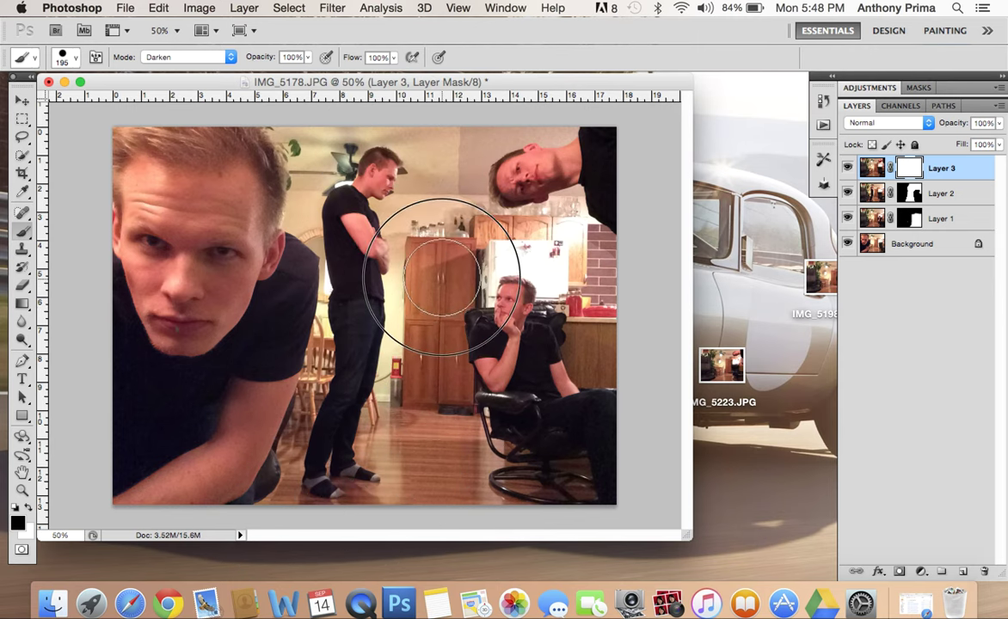
{"action": "key", "text": "super+i"}
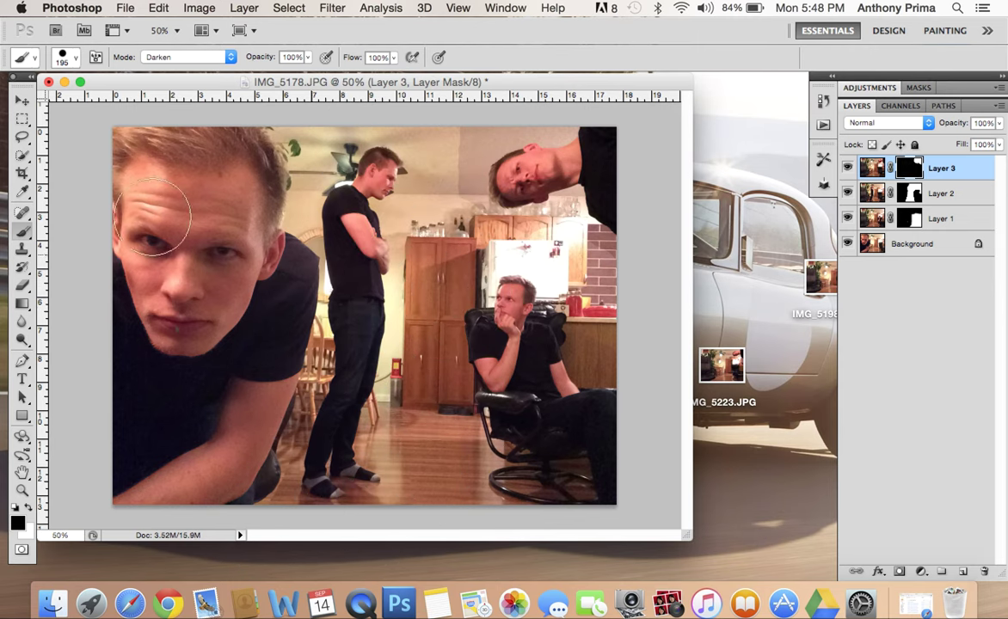
Step: Touch up Layer 3's mask with a soft round brush over the fridge, bricks and close-up man's chin
{"action": "left_click", "coordinate": [76, 59]}
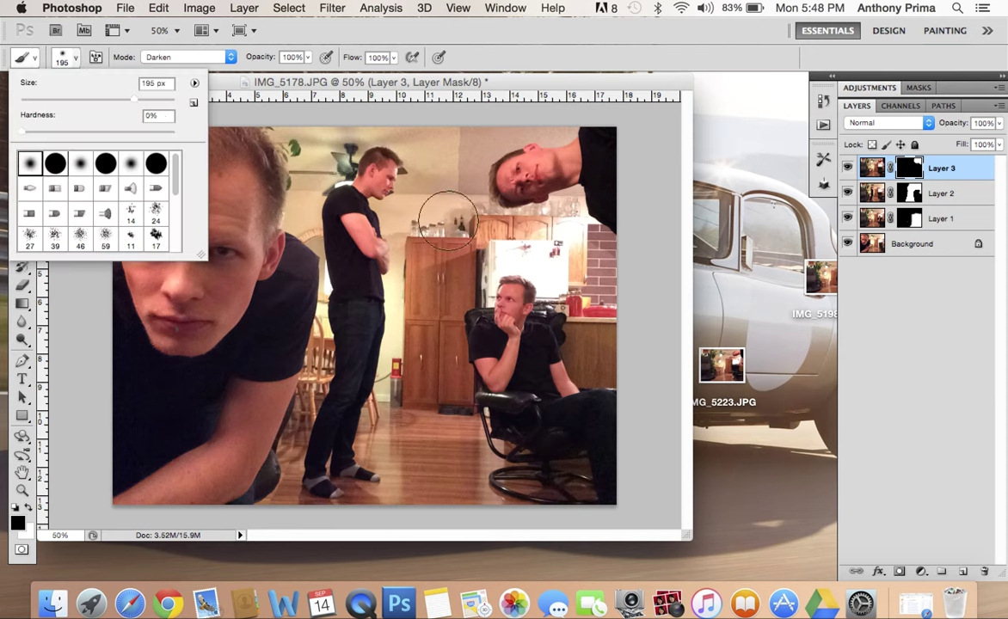
{"action": "left_click", "coordinate": [507, 248]}
{"action": "mouse_move", "coordinate": [508, 244]}
{"action": "left_mouse_down"}
{"action": "mouse_move", "coordinate": [531, 236]}
{"action": "mouse_move", "coordinate": [605, 273]}
{"action": "mouse_move", "coordinate": [484, 210]}
{"action": "mouse_move", "coordinate": [476, 237]}
{"action": "left_mouse_up"}
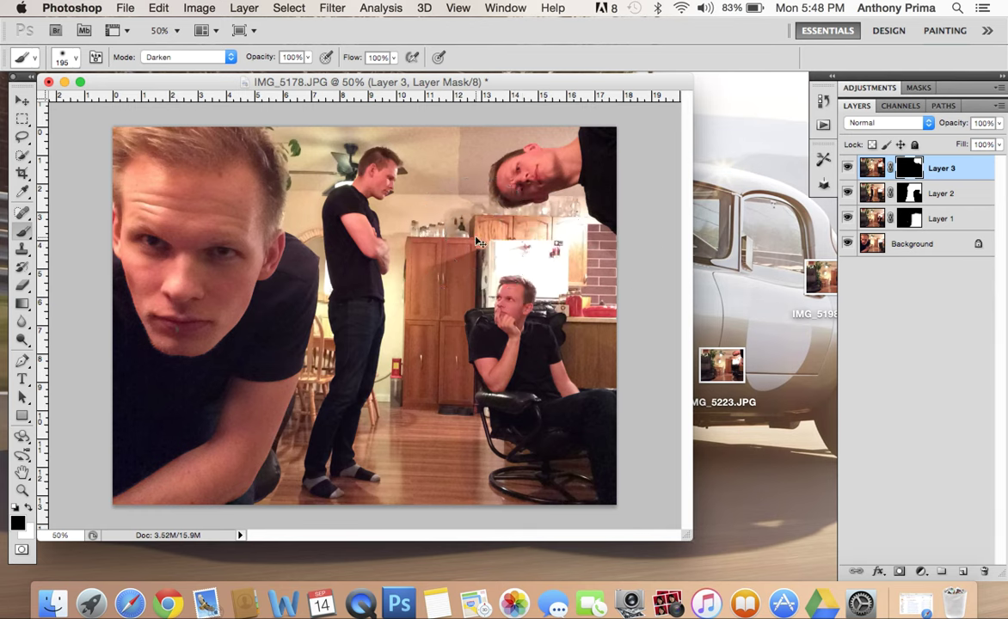
{"action": "left_click", "coordinate": [547, 250]}
{"action": "mouse_move", "coordinate": [547, 252]}
{"action": "left_mouse_down"}
{"action": "mouse_move", "coordinate": [607, 266]}
{"action": "mouse_move", "coordinate": [603, 289]}
{"action": "mouse_move", "coordinate": [522, 248]}
{"action": "mouse_move", "coordinate": [495, 252]}
{"action": "mouse_move", "coordinate": [434, 215]}
{"action": "mouse_move", "coordinate": [432, 178]}
{"action": "mouse_move", "coordinate": [461, 113]}
{"action": "mouse_move", "coordinate": [479, 117]}
{"action": "mouse_move", "coordinate": [534, 92]}
{"action": "mouse_move", "coordinate": [443, 135]}
{"action": "mouse_move", "coordinate": [427, 220]}
{"action": "mouse_move", "coordinate": [449, 256]}
{"action": "mouse_move", "coordinate": [427, 259]}
{"action": "mouse_move", "coordinate": [522, 315]}
{"action": "mouse_move", "coordinate": [602, 312]}
{"action": "left_mouse_up"}
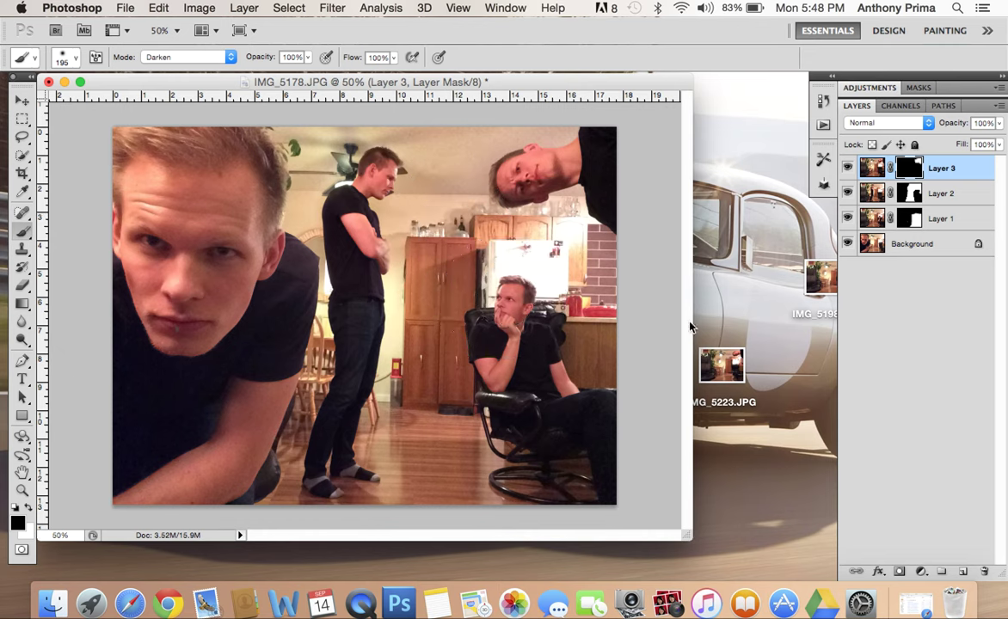
{"action": "mouse_move", "coordinate": [179, 417]}
{"action": "left_mouse_down"}
{"action": "mouse_move", "coordinate": [153, 372]}
{"action": "mouse_move", "coordinate": [182, 355]}
{"action": "mouse_move", "coordinate": [230, 353]}
{"action": "left_mouse_up"}
{"action": "left_click", "coordinate": [971, 172]}
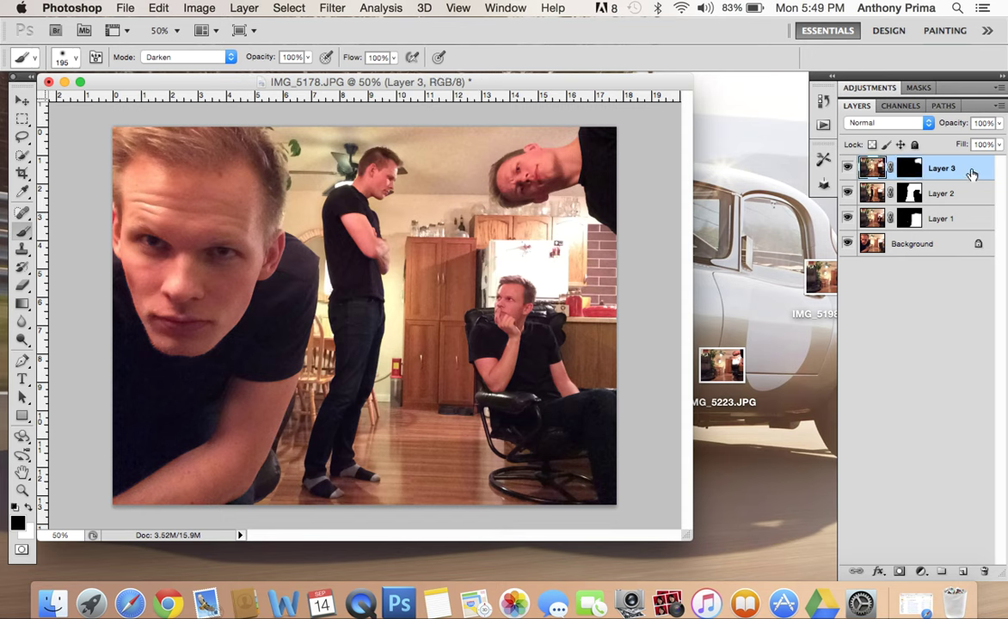
Step: Select all four layers and merge them into one Background layer with Merge Layers
{"action": "left_click", "coordinate": [938, 251], "text": "shift"}
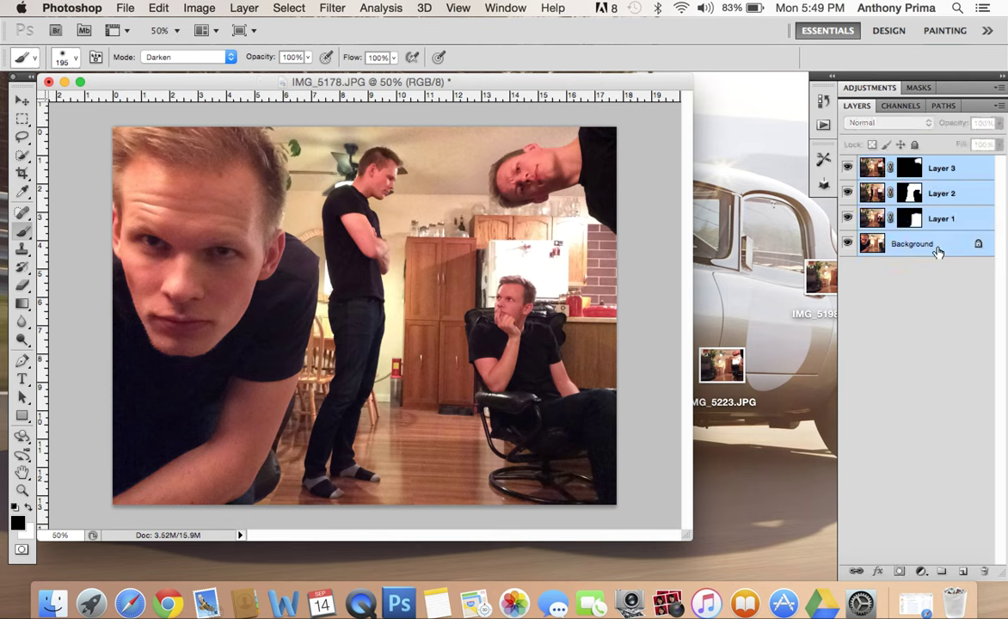
{"action": "right_click", "coordinate": [972, 194]}
{"action": "left_click", "coordinate": [864, 510]}
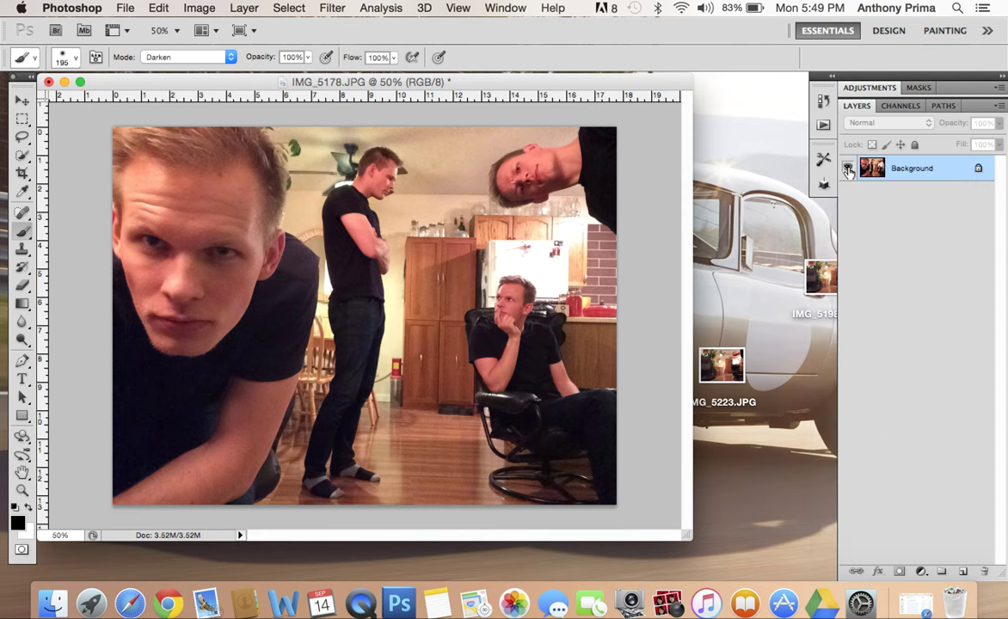